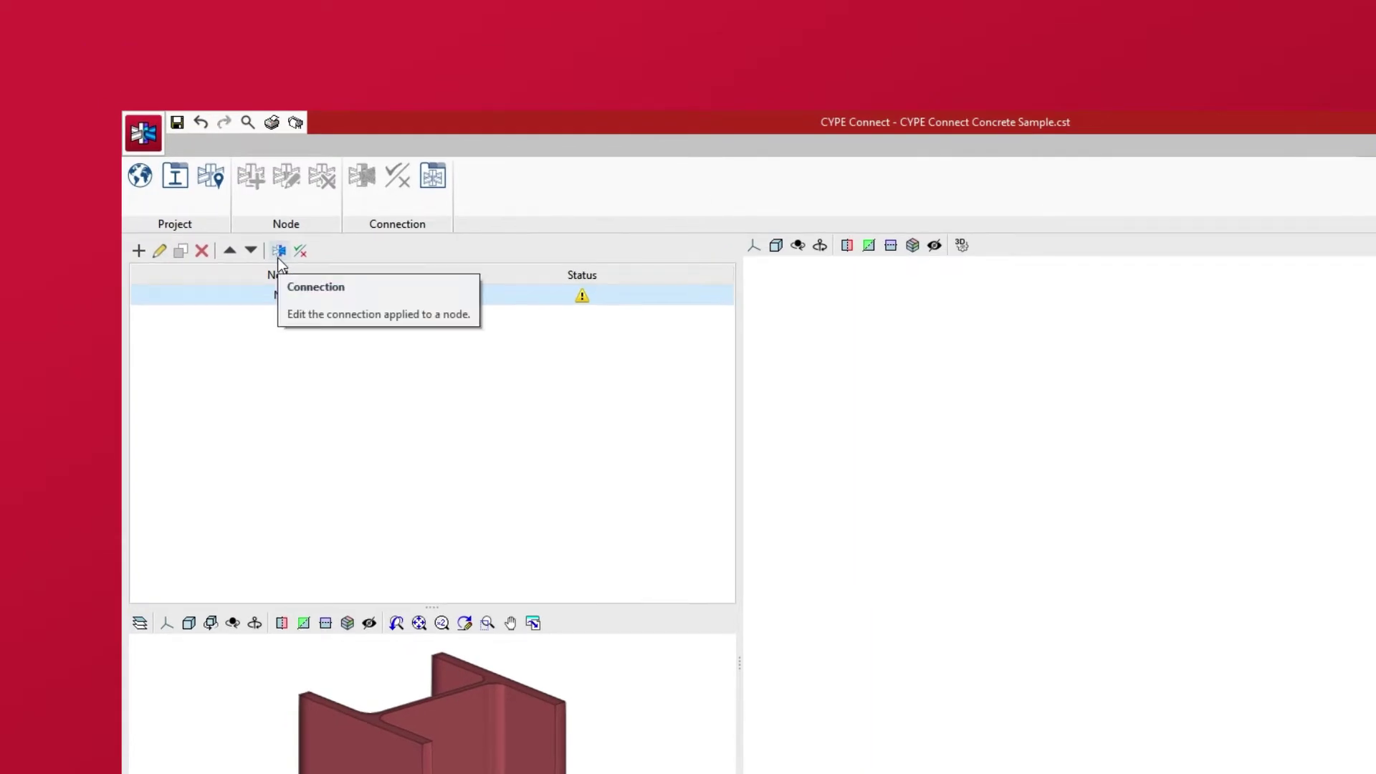
# - Open the node's connection for editing and enable the base plate PLATE1 and the column adjustment ADJUSTMENT1 (C1)
pyautogui.click(278, 252)
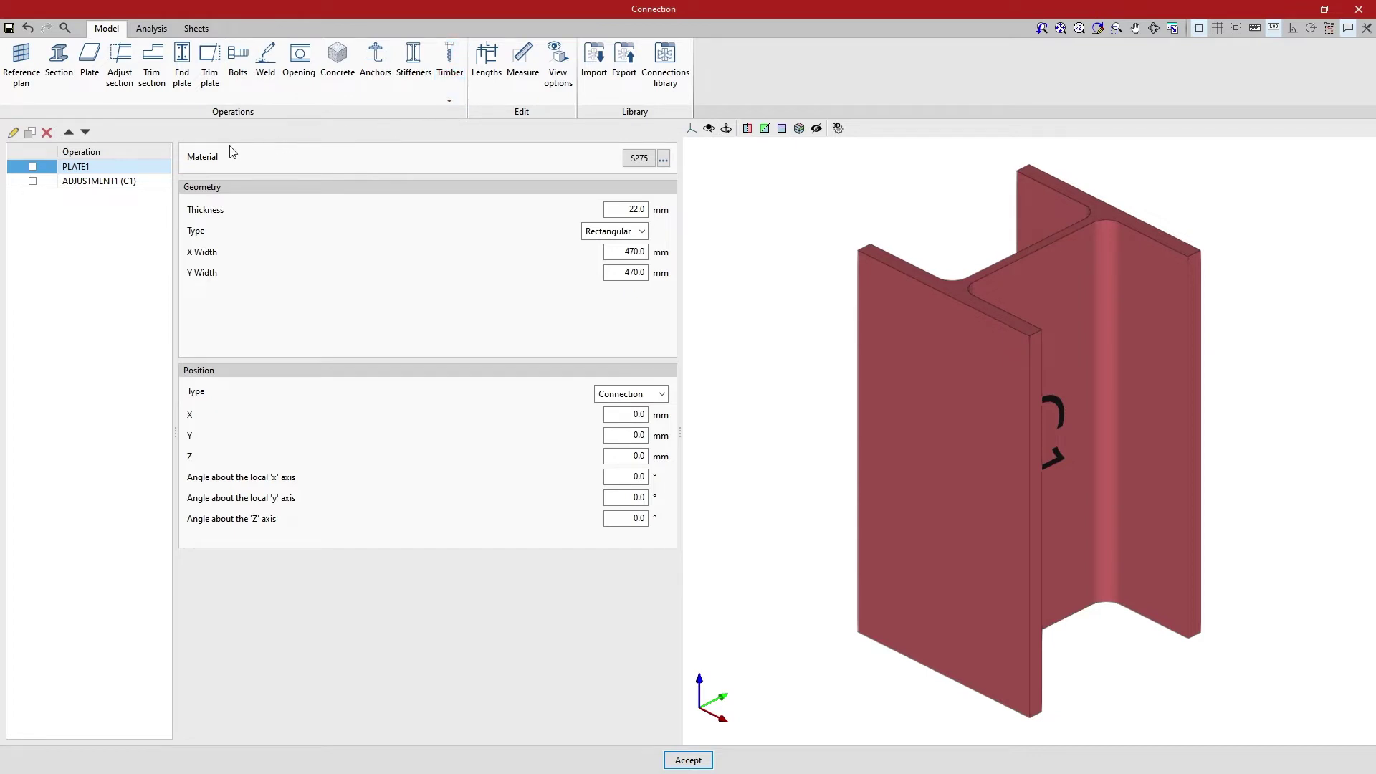
pyautogui.click(32, 167)
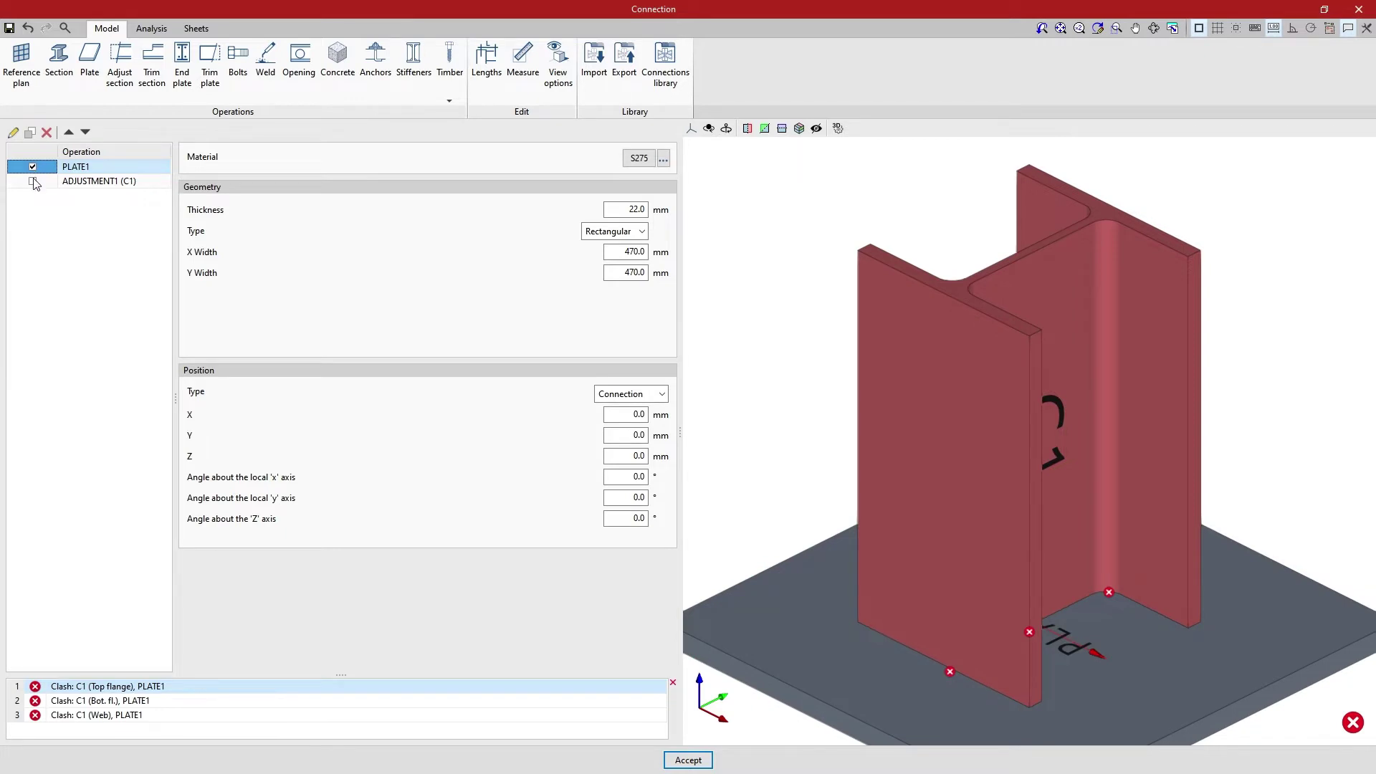
pyautogui.click(33, 182)
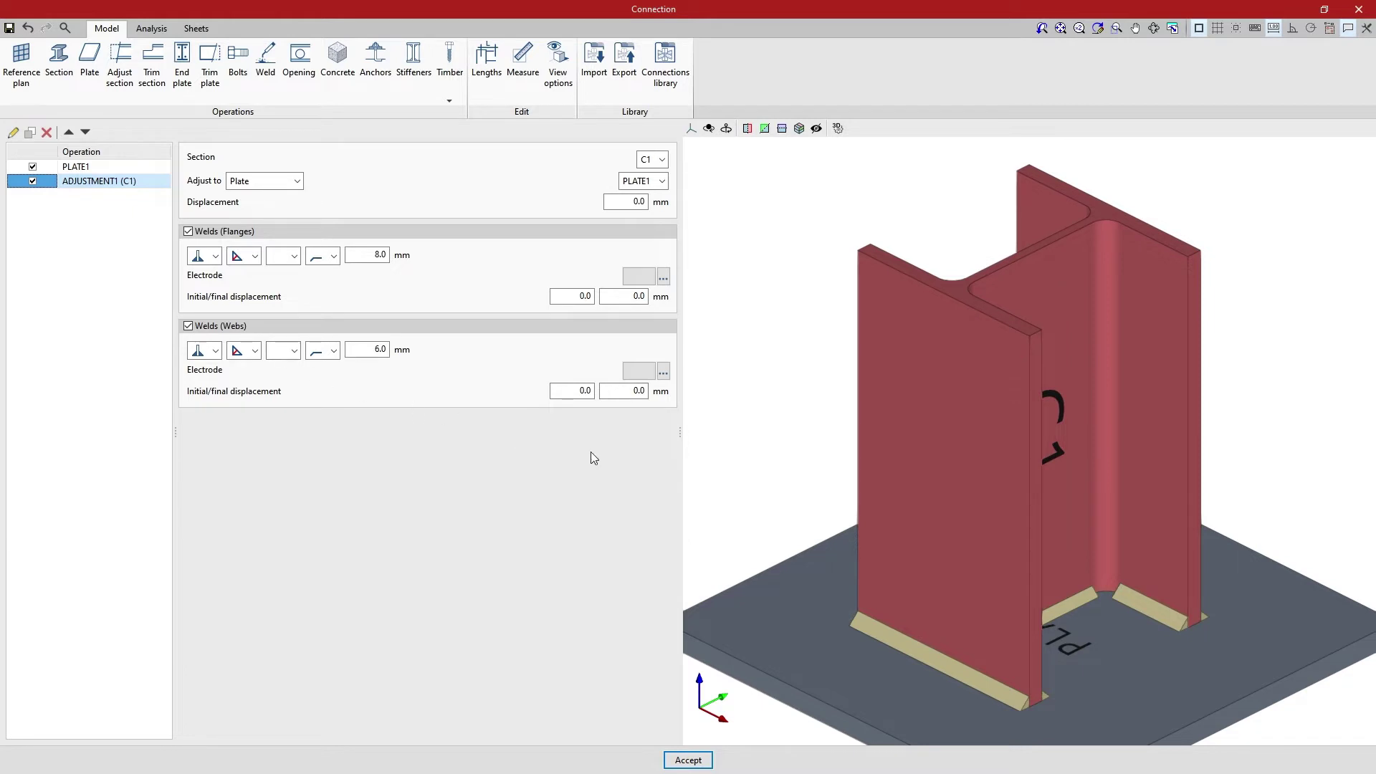
pyautogui.scroll(-2, 738, 480)
pyautogui.moveTo(738, 480); pyautogui.dragTo(1365, 364, button='middle')
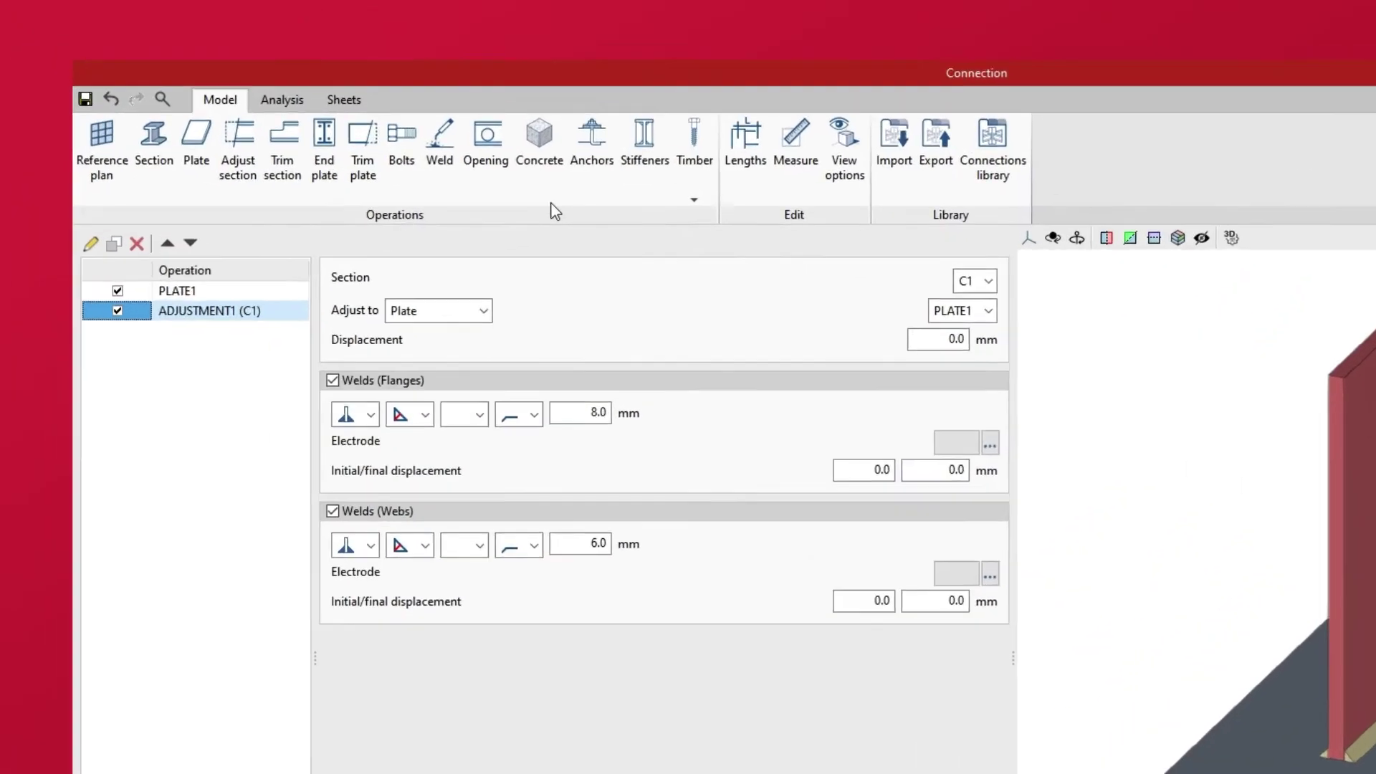
# - Add a concrete block and define its material as C35/45 with a compression resistance (fck) of 35 MPa
pyautogui.click(552, 202)
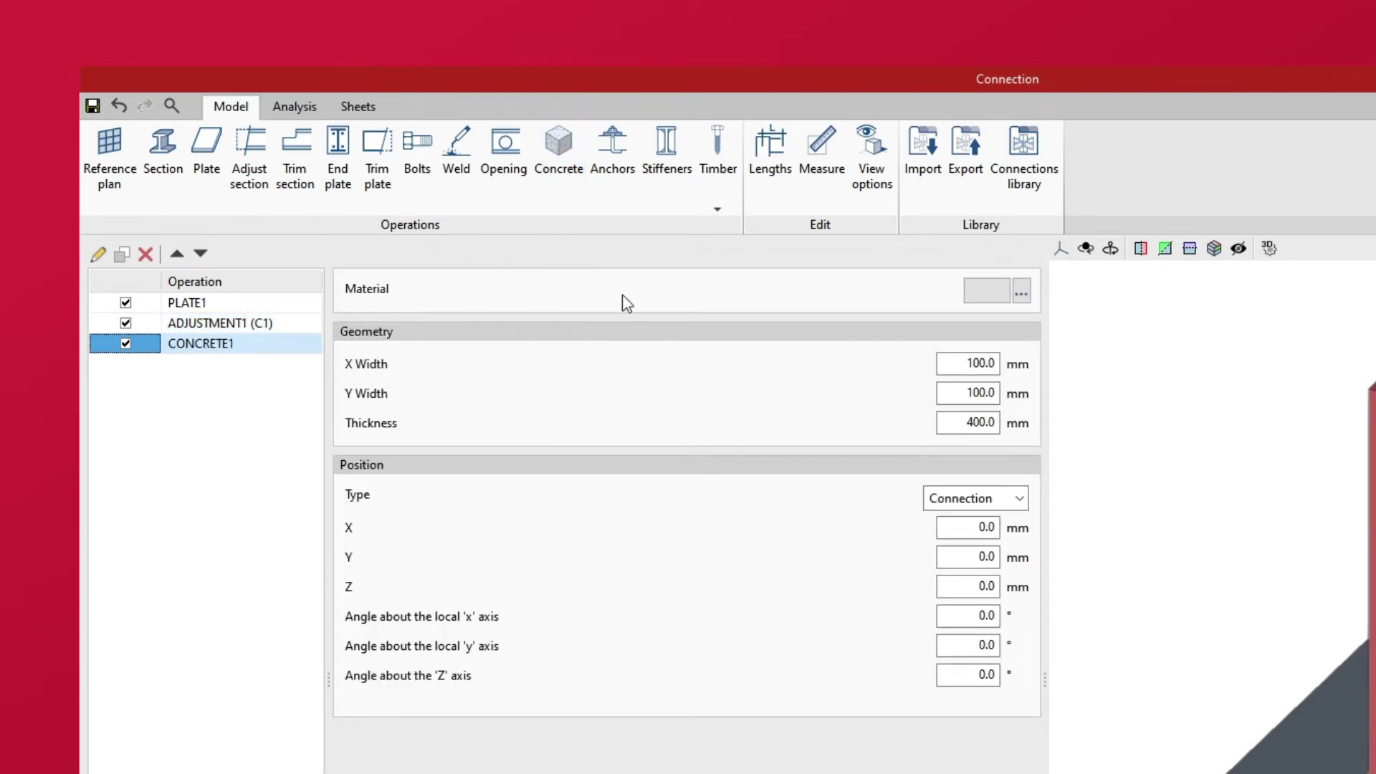
pyautogui.click(1023, 302)
pyautogui.click(990, 295)
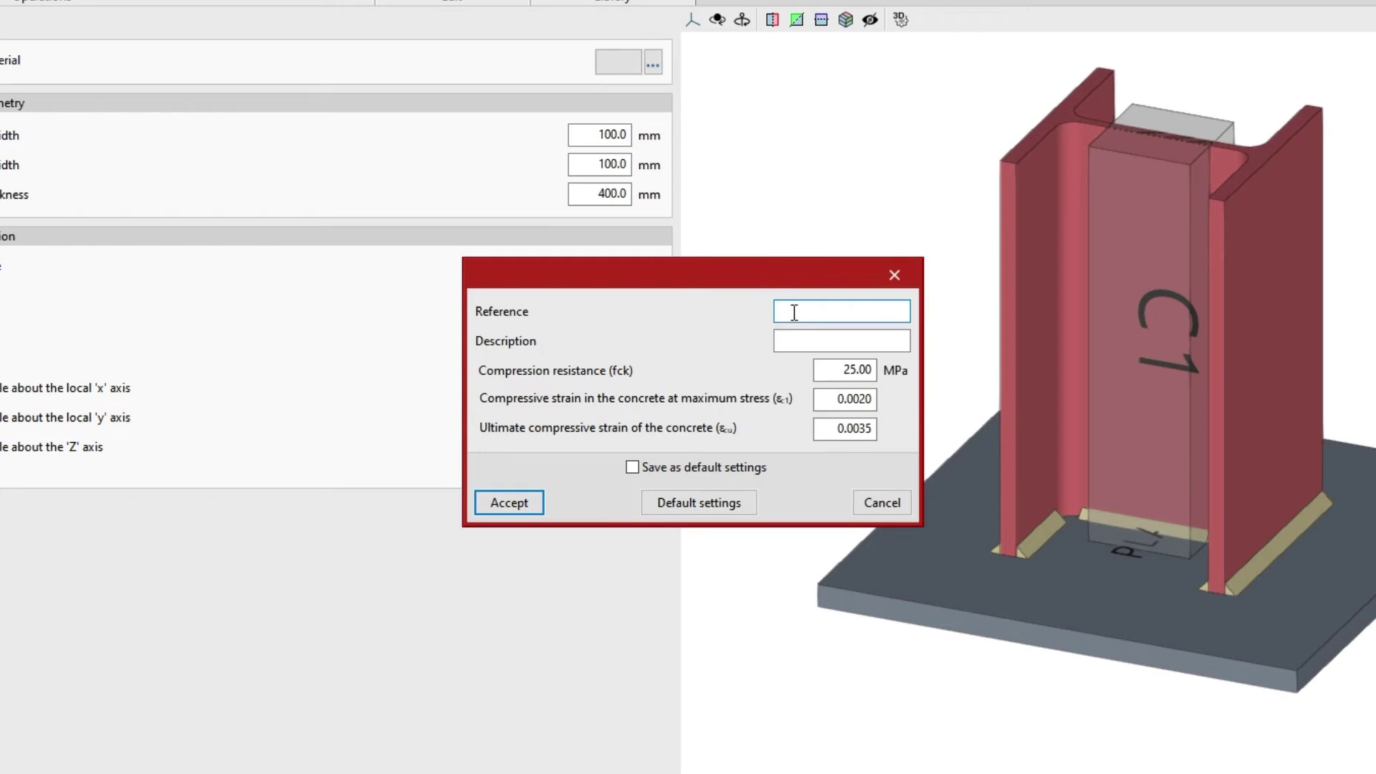
pyautogui.write('C35/45')
pyautogui.press('Tab')
pyautogui.press('Tab')
pyautogui.write('3')
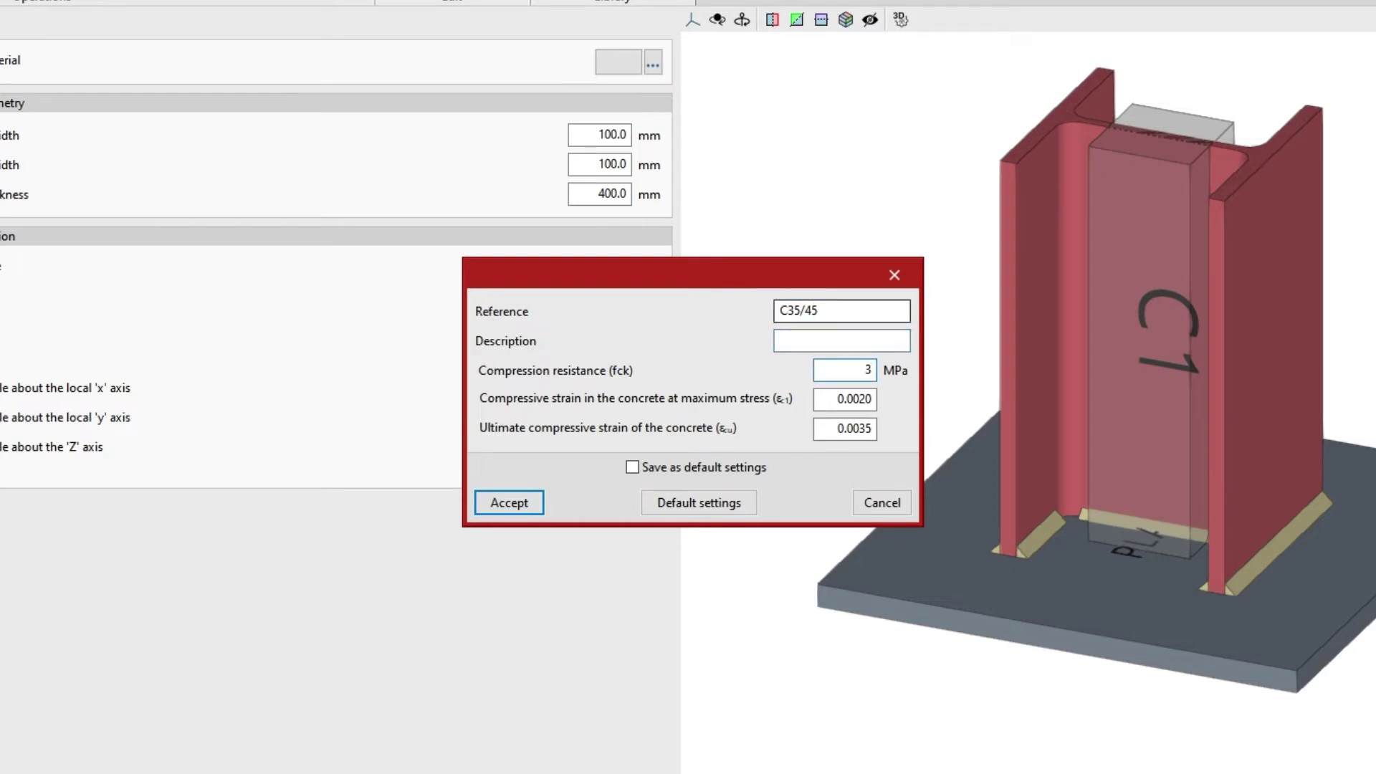
pyautogui.press('Tab')
pyautogui.press('Tab')
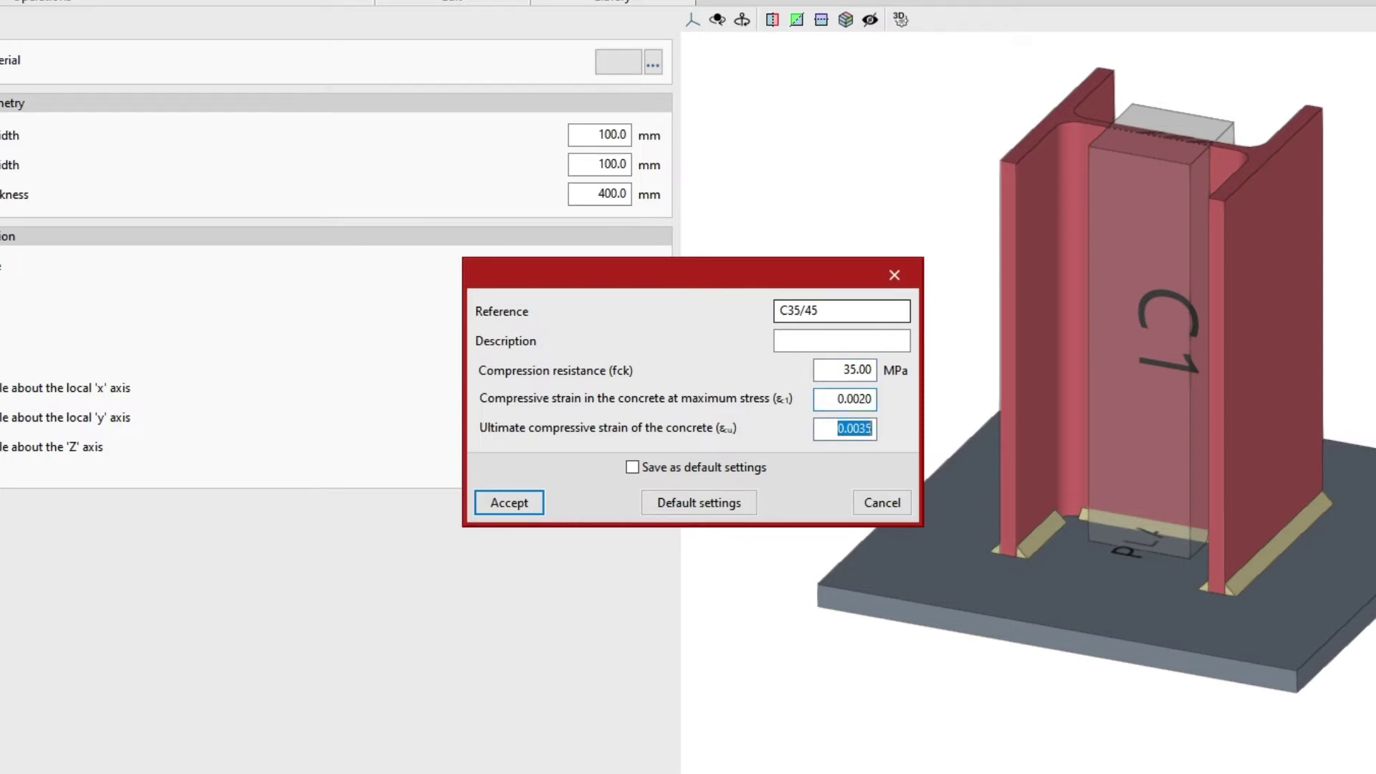
pyautogui.press('Tab')
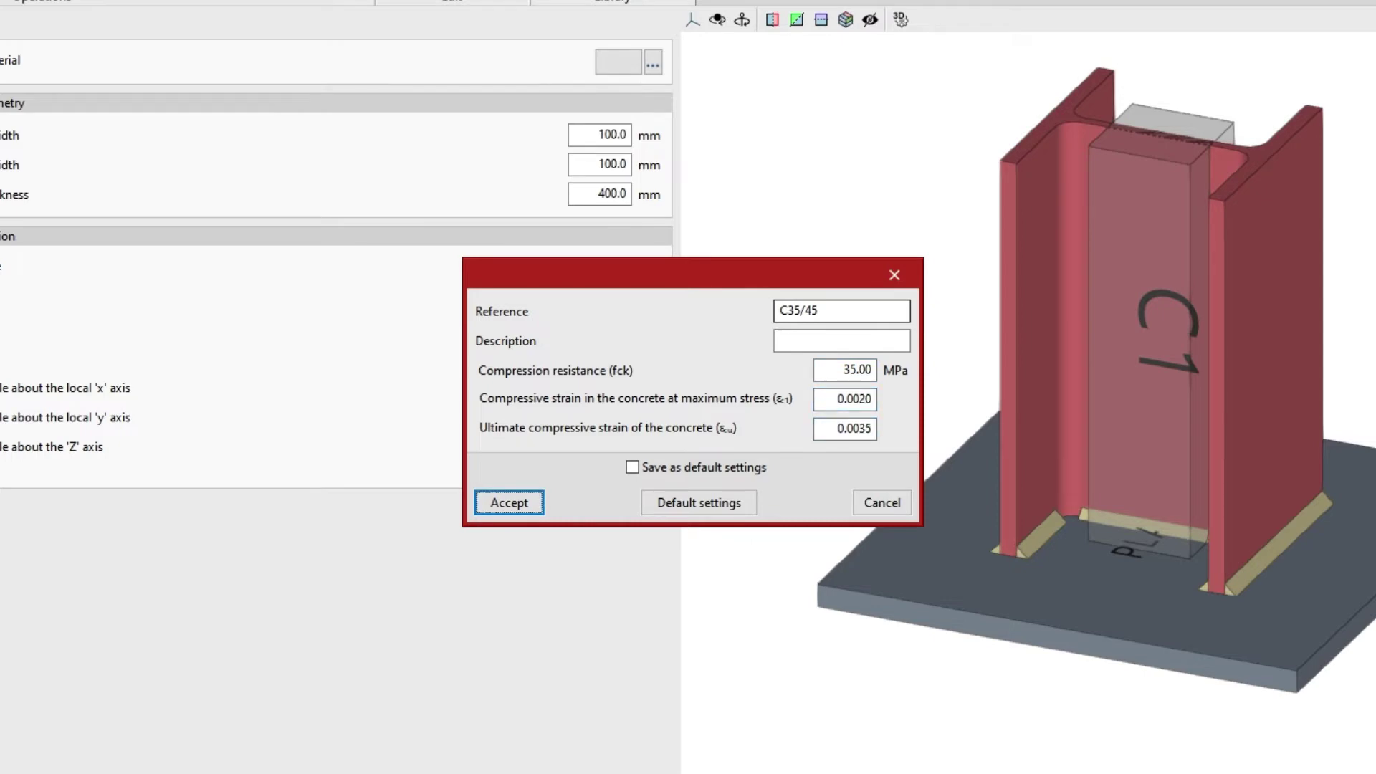
pyautogui.press('Return')
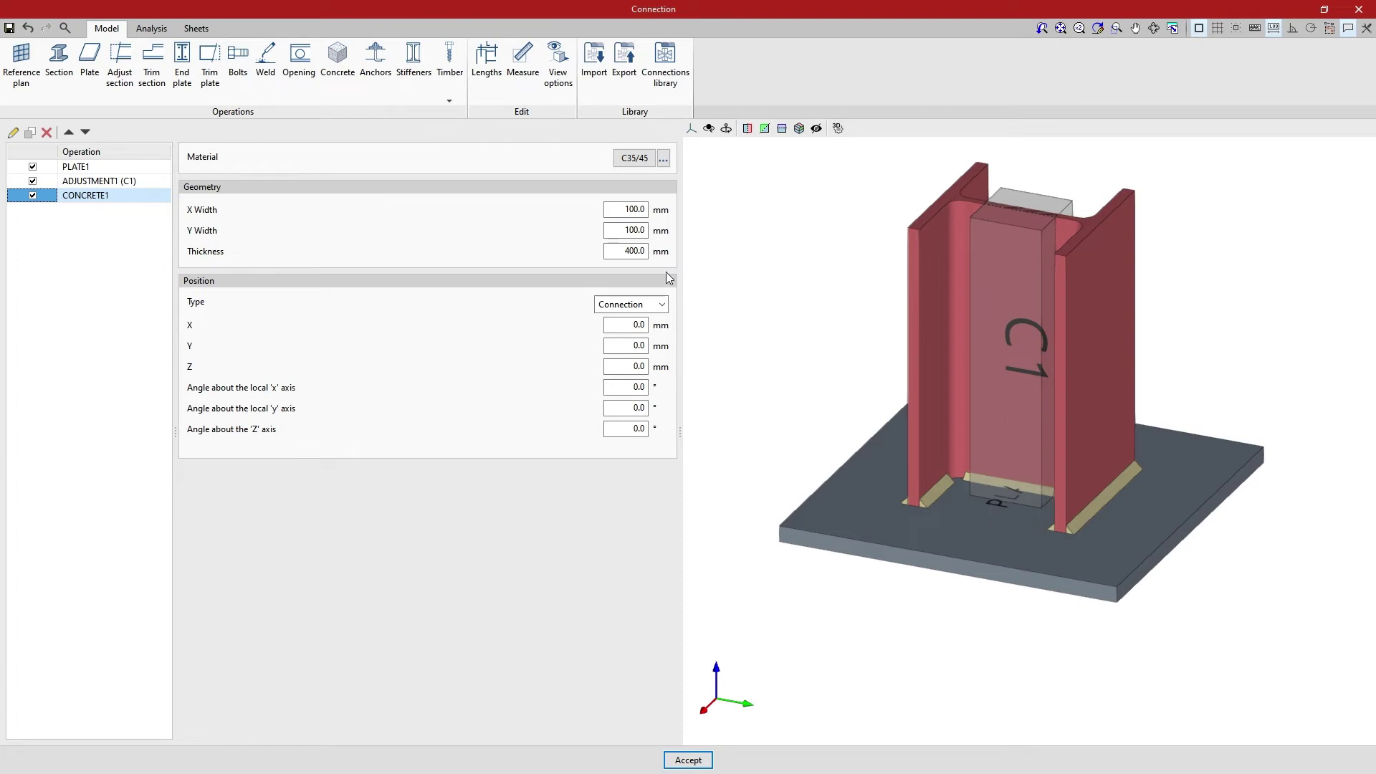
# - Set the concrete block's X and Y widths to 670 mm and its thickness to 450 mm
pyautogui.moveTo(616, 209); pyautogui.dragTo(653, 210)
pyautogui.write('670')
pyautogui.press('Tab')
pyautogui.write('670')
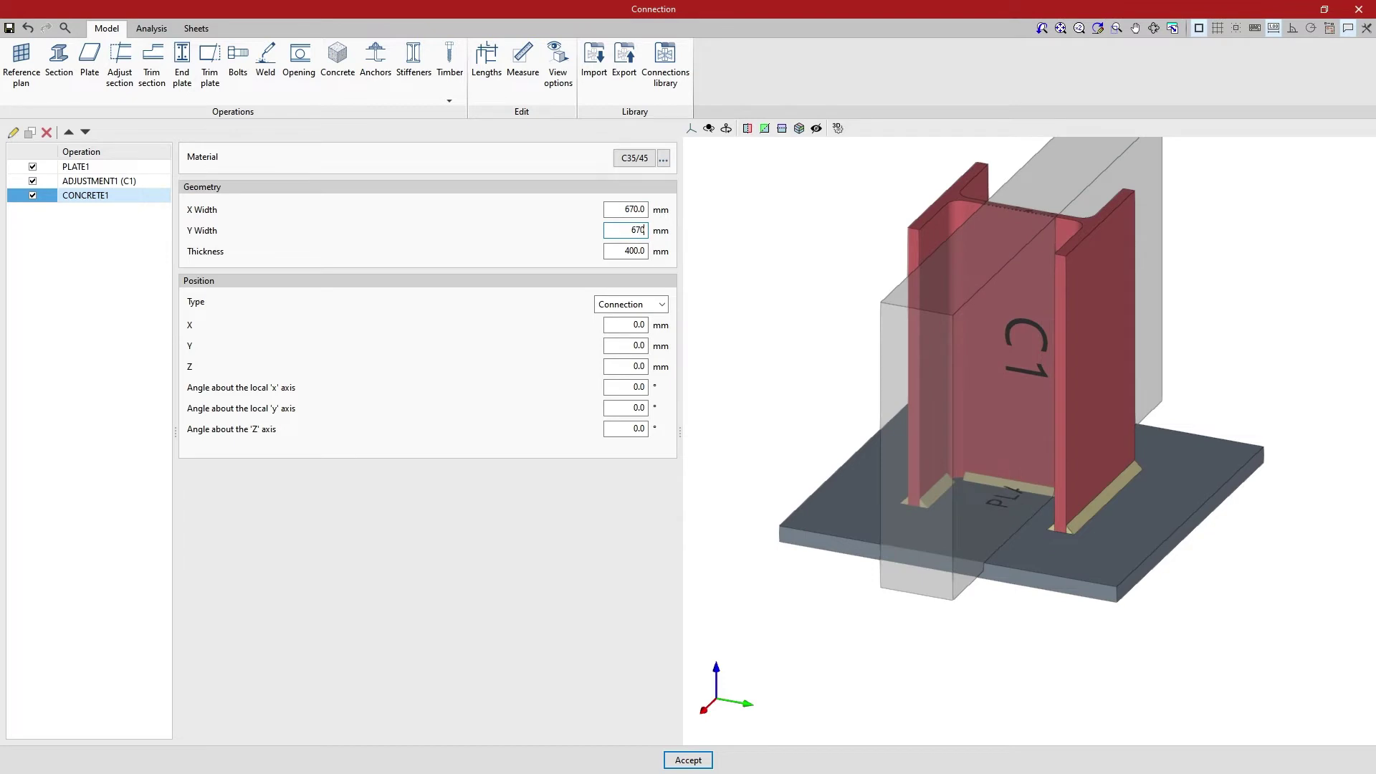
pyautogui.press('Tab')
pyautogui.write('4')
pyautogui.press('Tab')
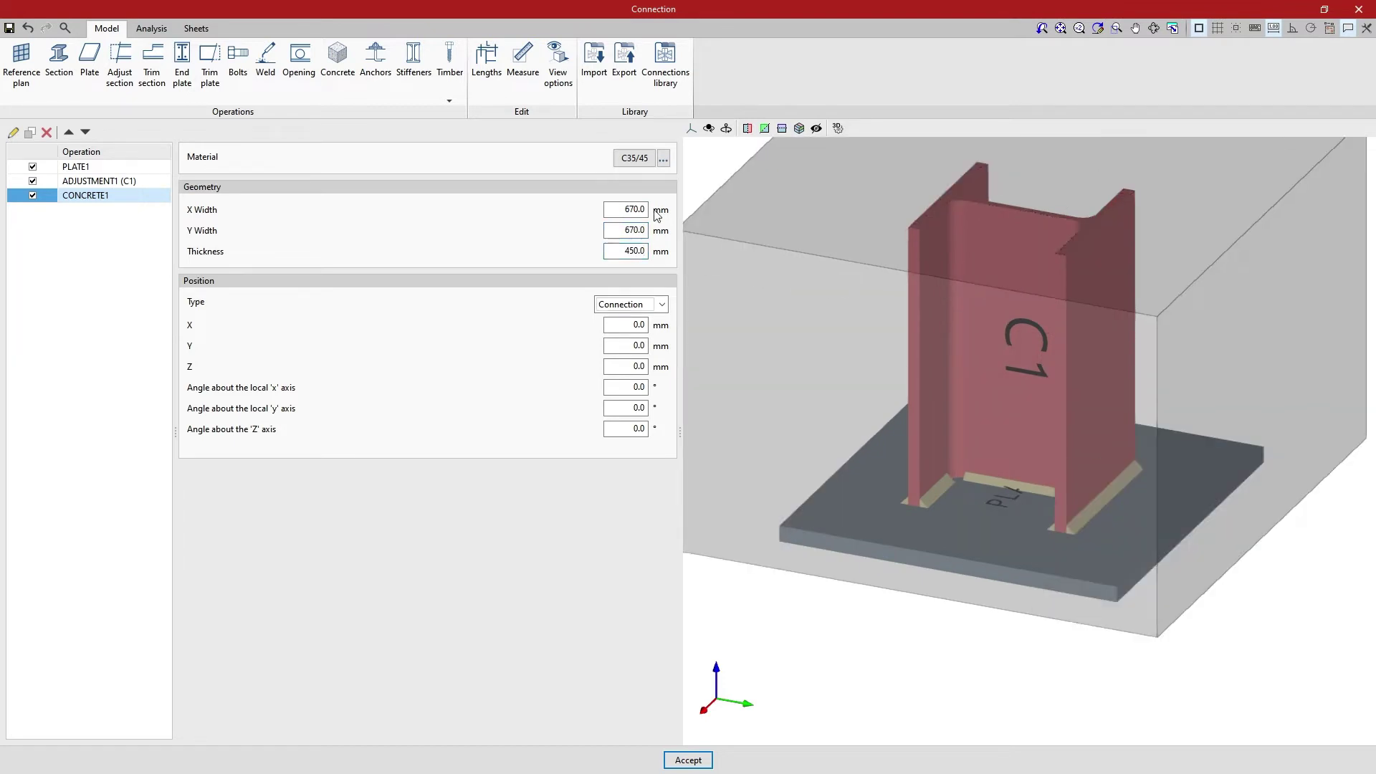
pyautogui.scroll(-3, 853, 638)
pyautogui.moveTo(868, 660); pyautogui.dragTo(954, 583, button='middle')
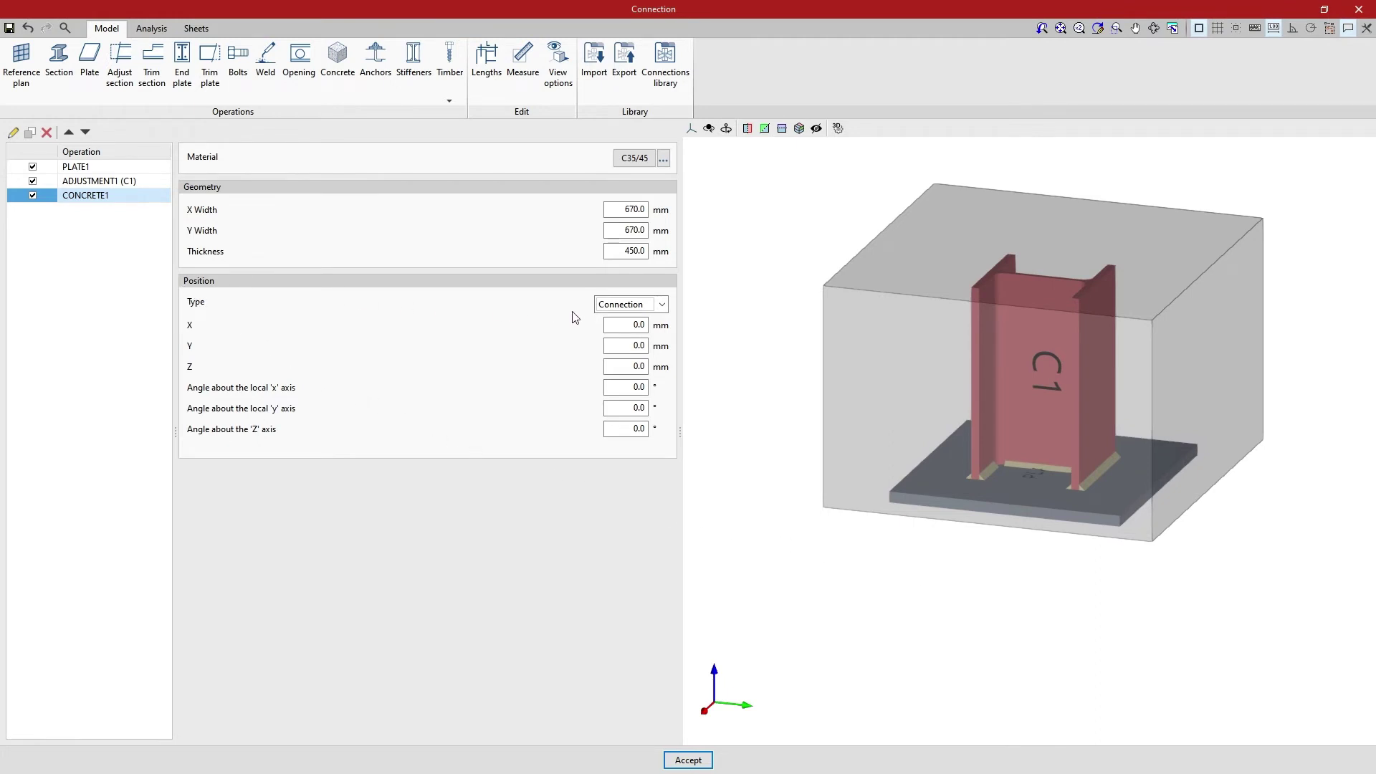
# - Examine the coordinate and rotation angle settings available for the concrete block with the Connection position type
pyautogui.click(664, 307)
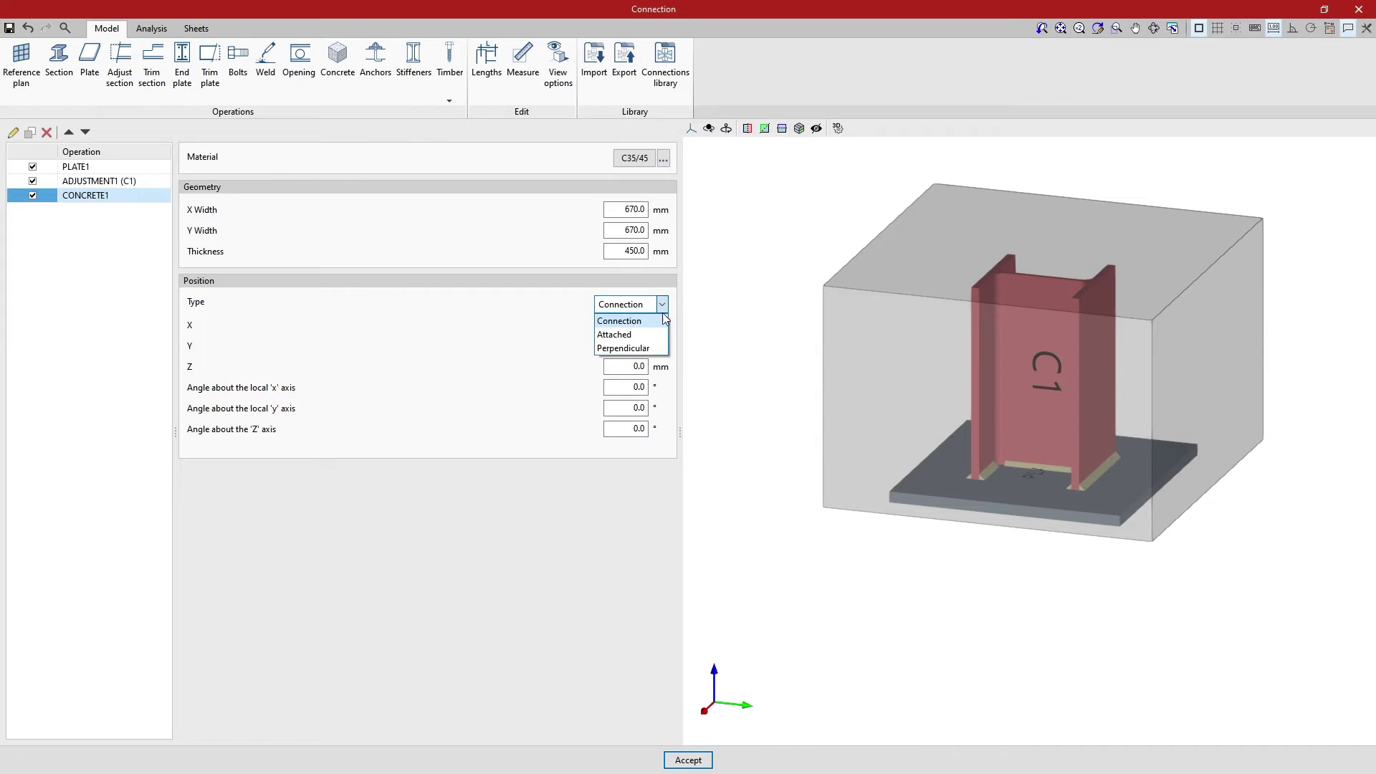
pyautogui.click(661, 326)
pyautogui.click(636, 324)
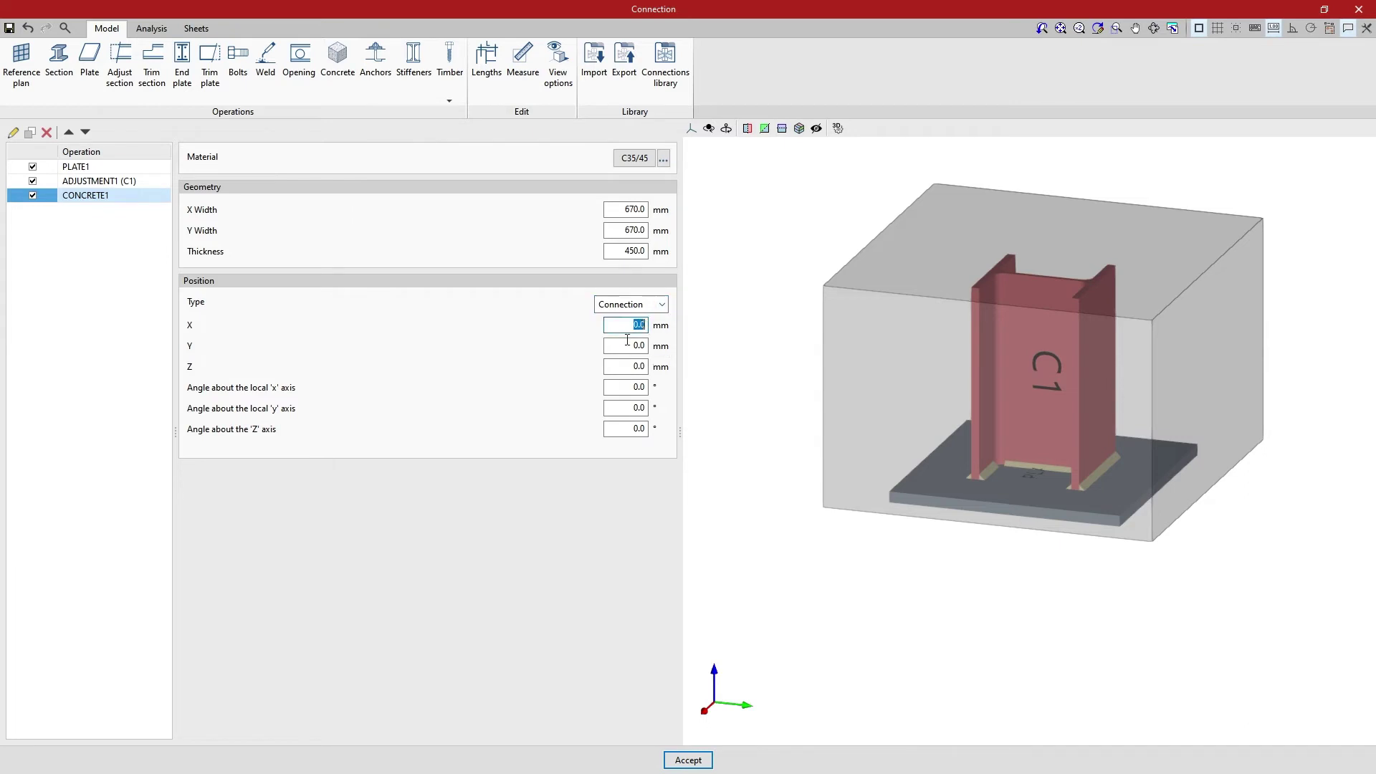
pyautogui.click(647, 345)
pyautogui.click(648, 366)
pyautogui.click(634, 387)
pyautogui.click(639, 407)
pyautogui.click(636, 428)
# - Try the Perpendicular position type for the concrete block and review the elements it can refer to
pyautogui.click(661, 306)
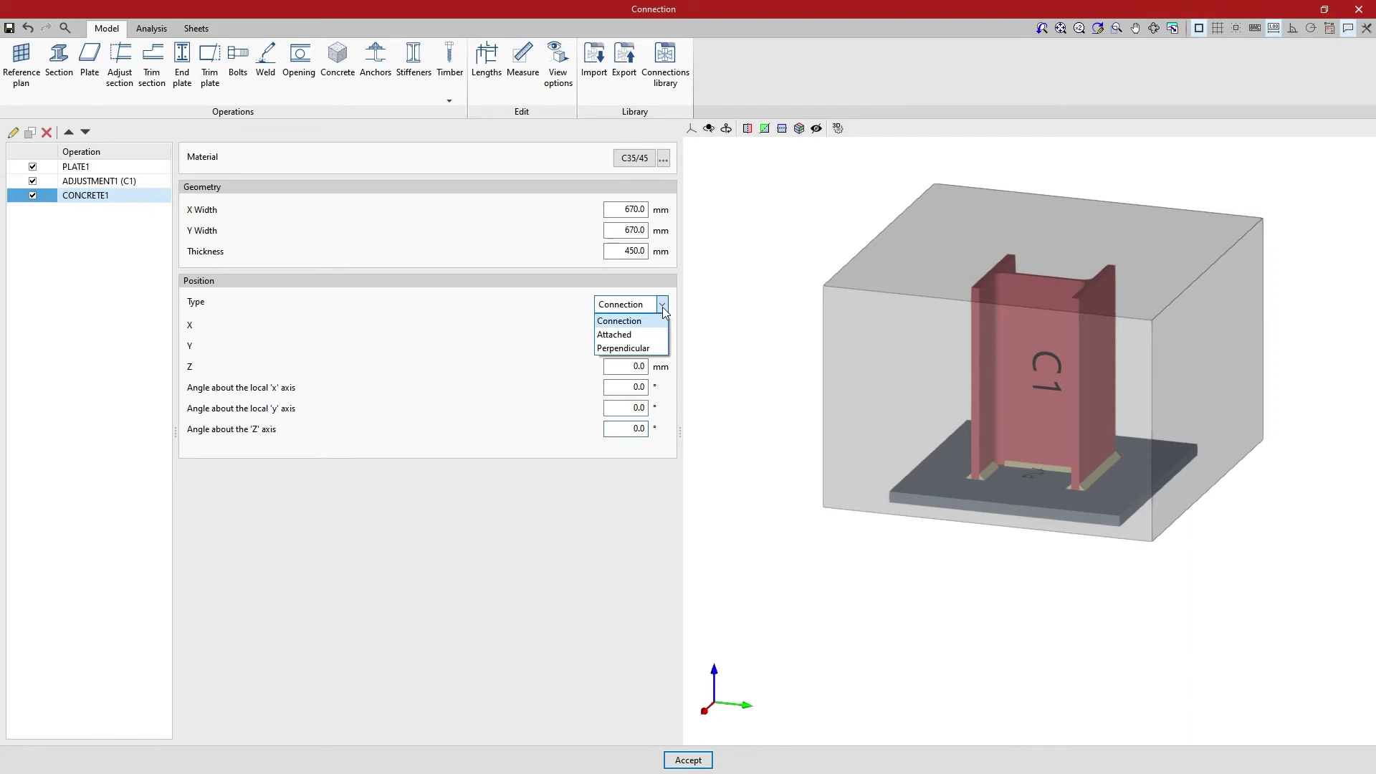
pyautogui.click(660, 348)
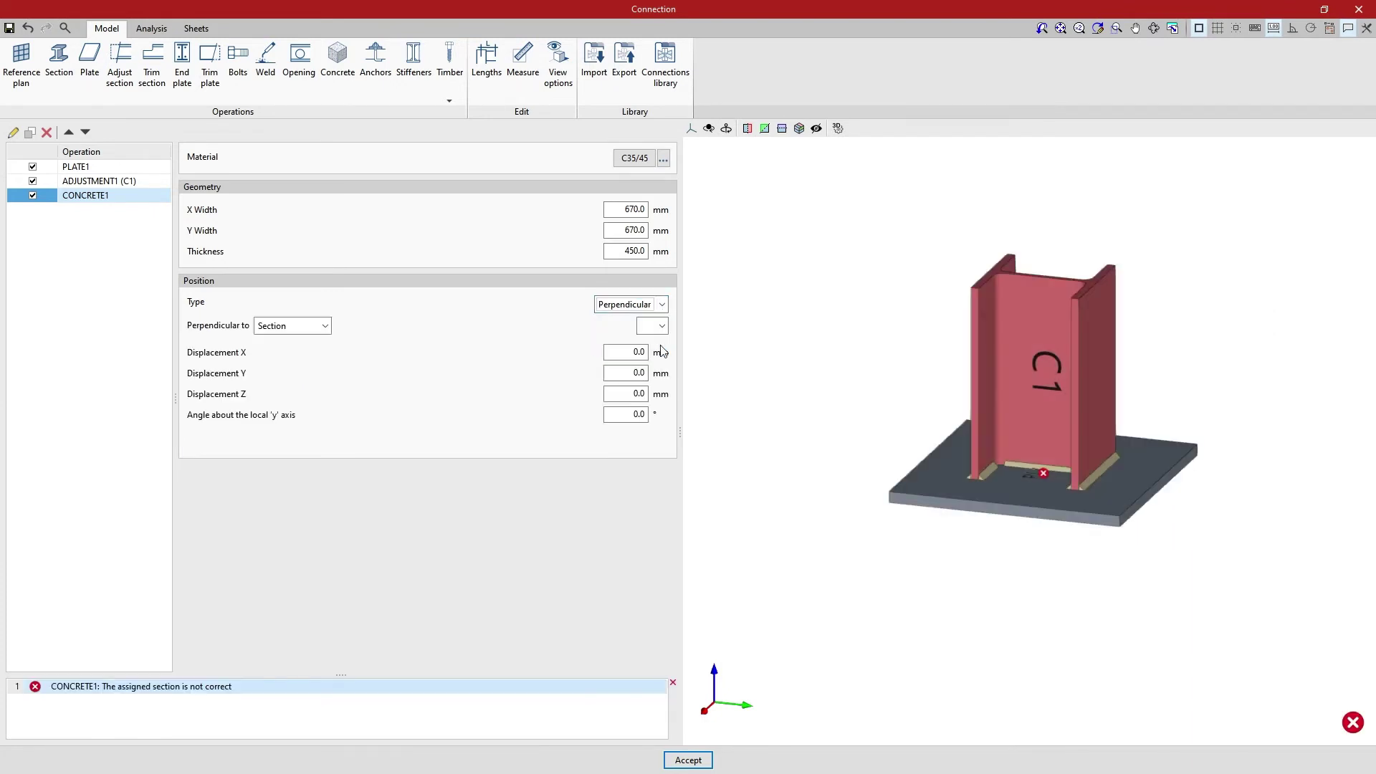
pyautogui.click(326, 328)
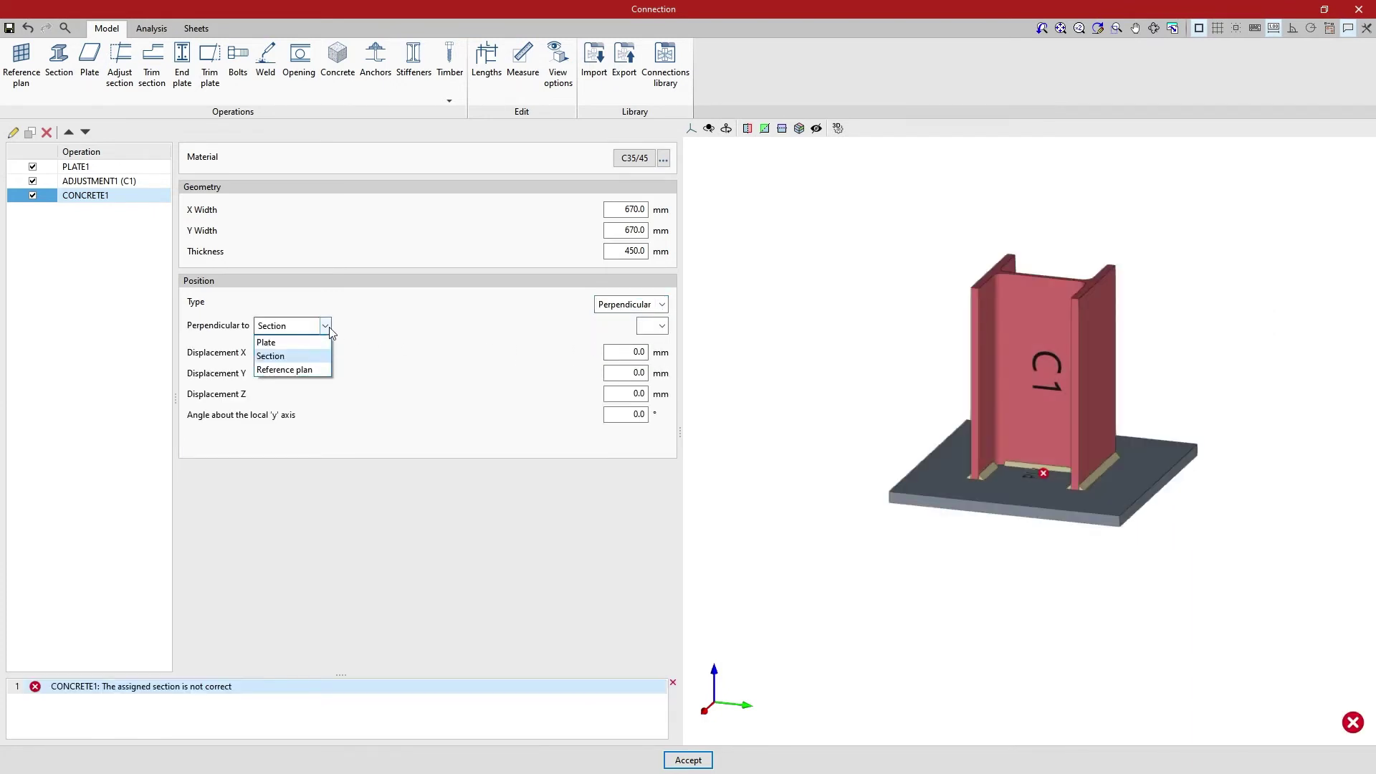
pyautogui.click(328, 329)
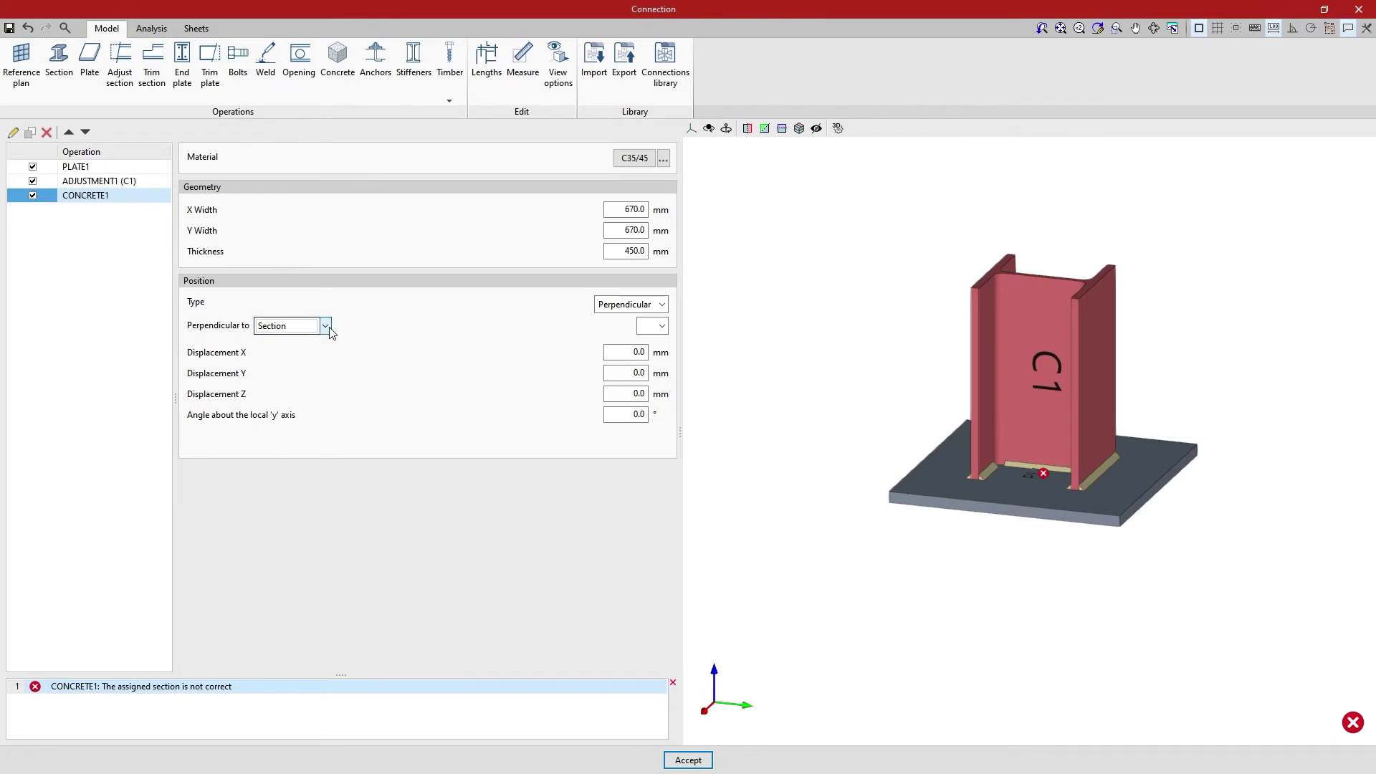
# - Change the concrete block's position type to Attached and attach it to the plate PLATE1
pyautogui.click(662, 306)
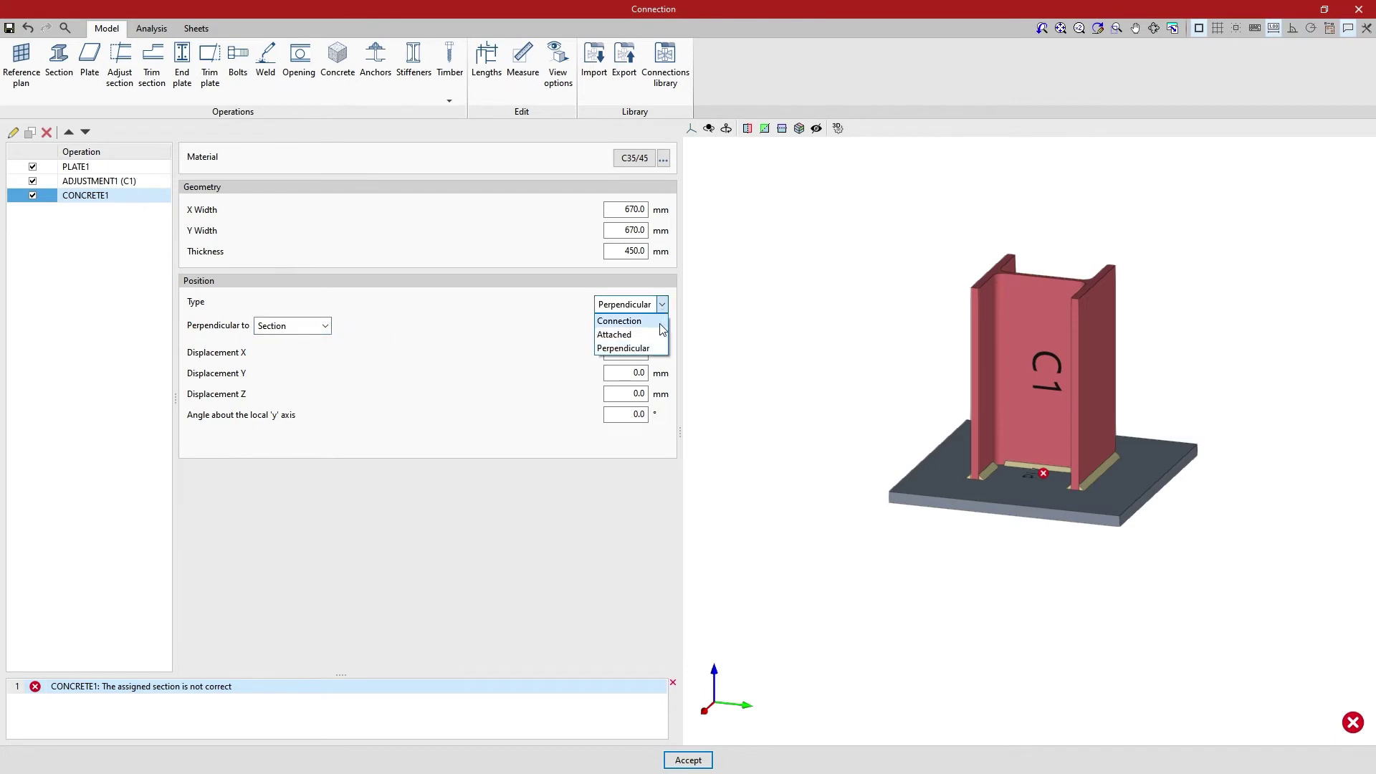
pyautogui.click(620, 333)
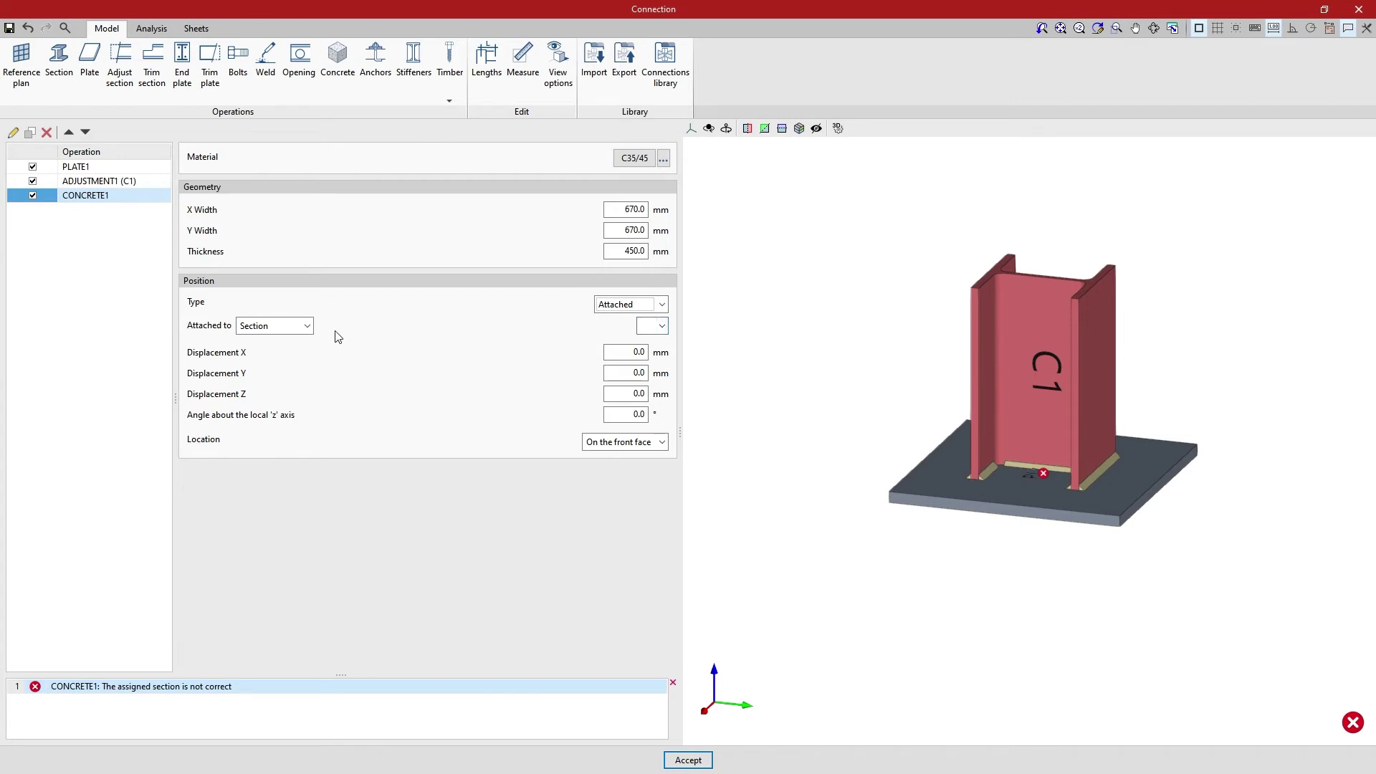
pyautogui.click(308, 326)
pyautogui.click(311, 341)
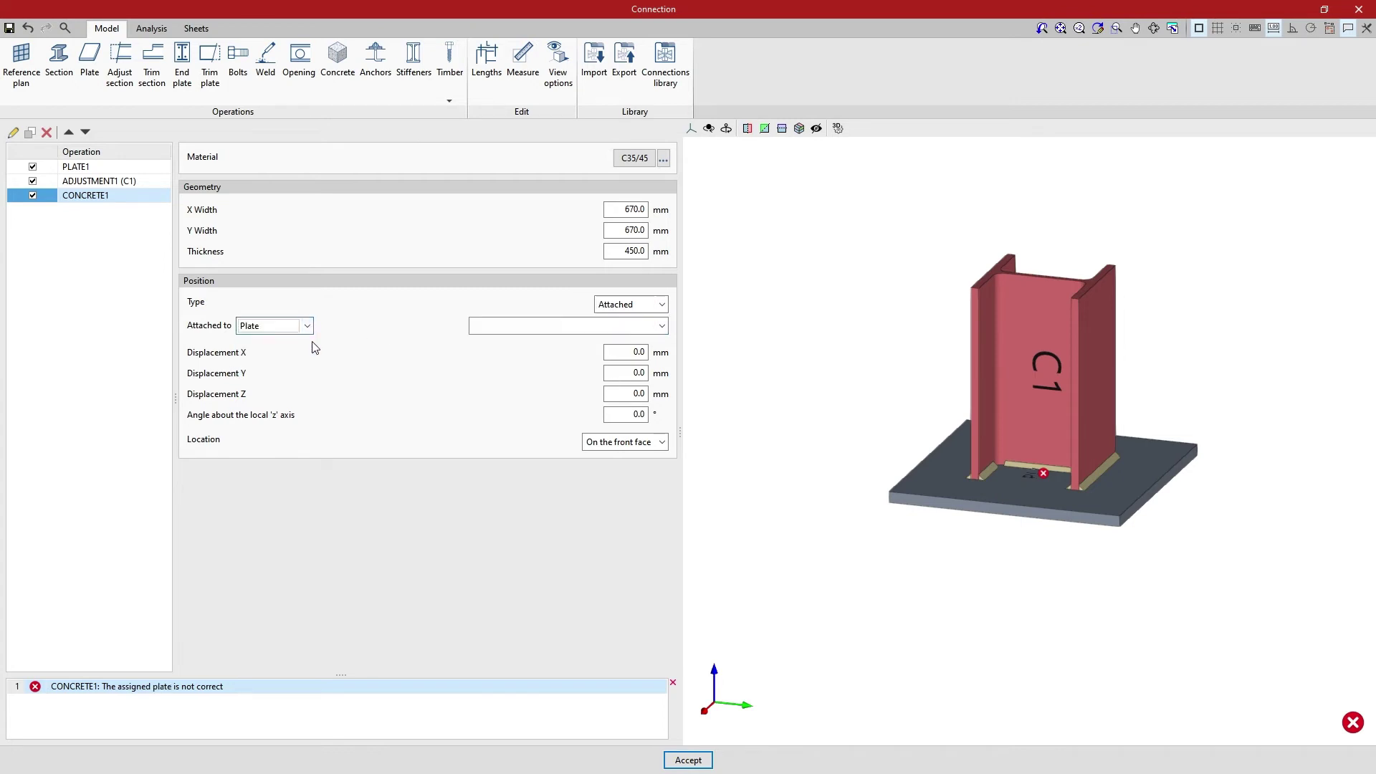
pyautogui.click(662, 327)
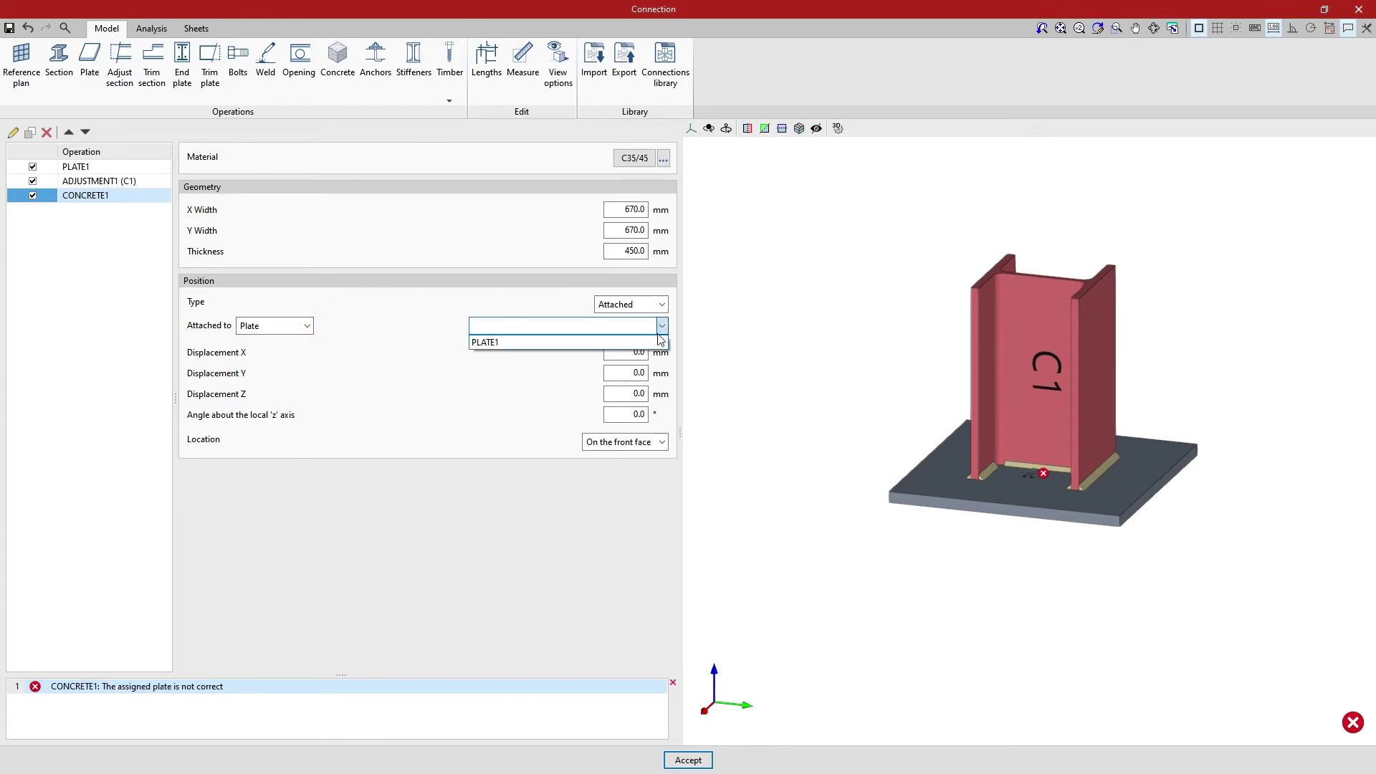
pyautogui.click(658, 338)
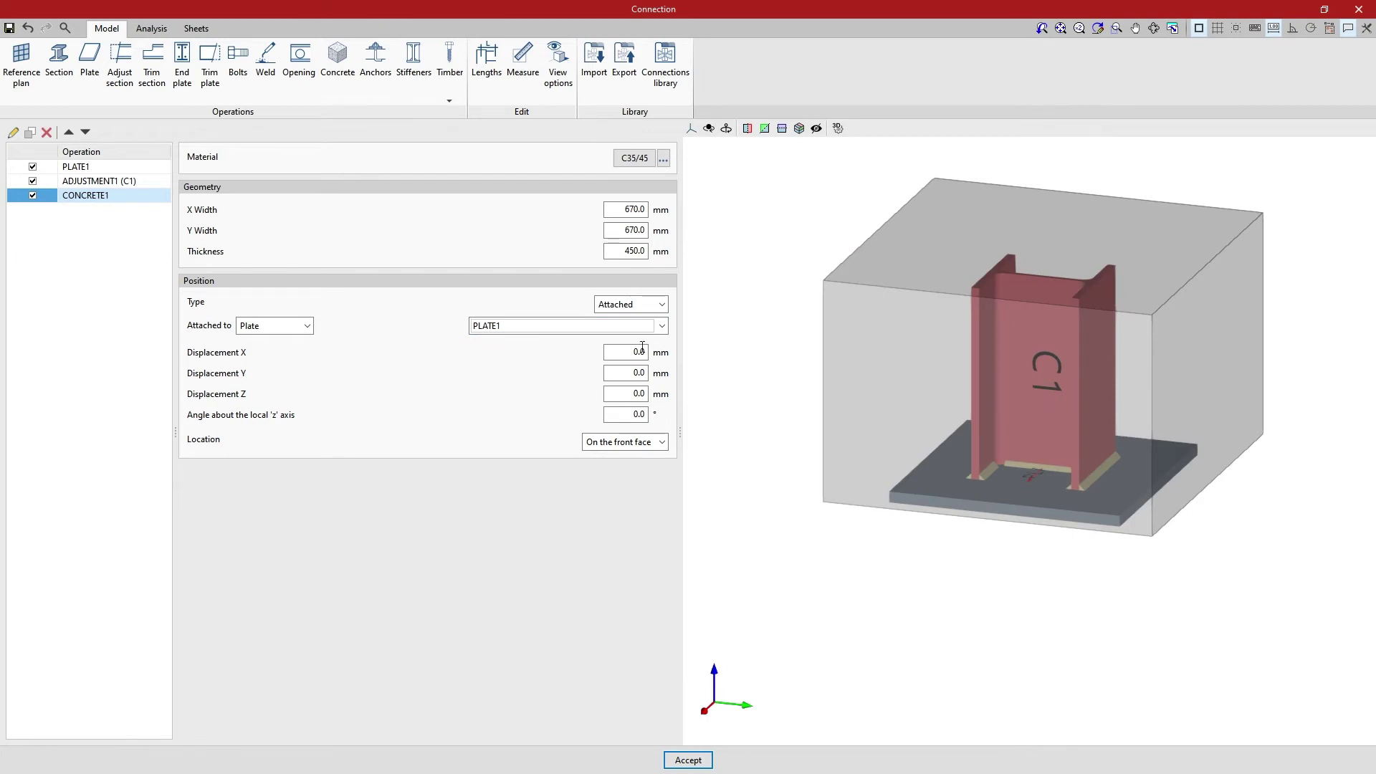
# - Locate the concrete block on the back face of the plate
pyautogui.moveTo(628, 351); pyautogui.dragTo(654, 414)
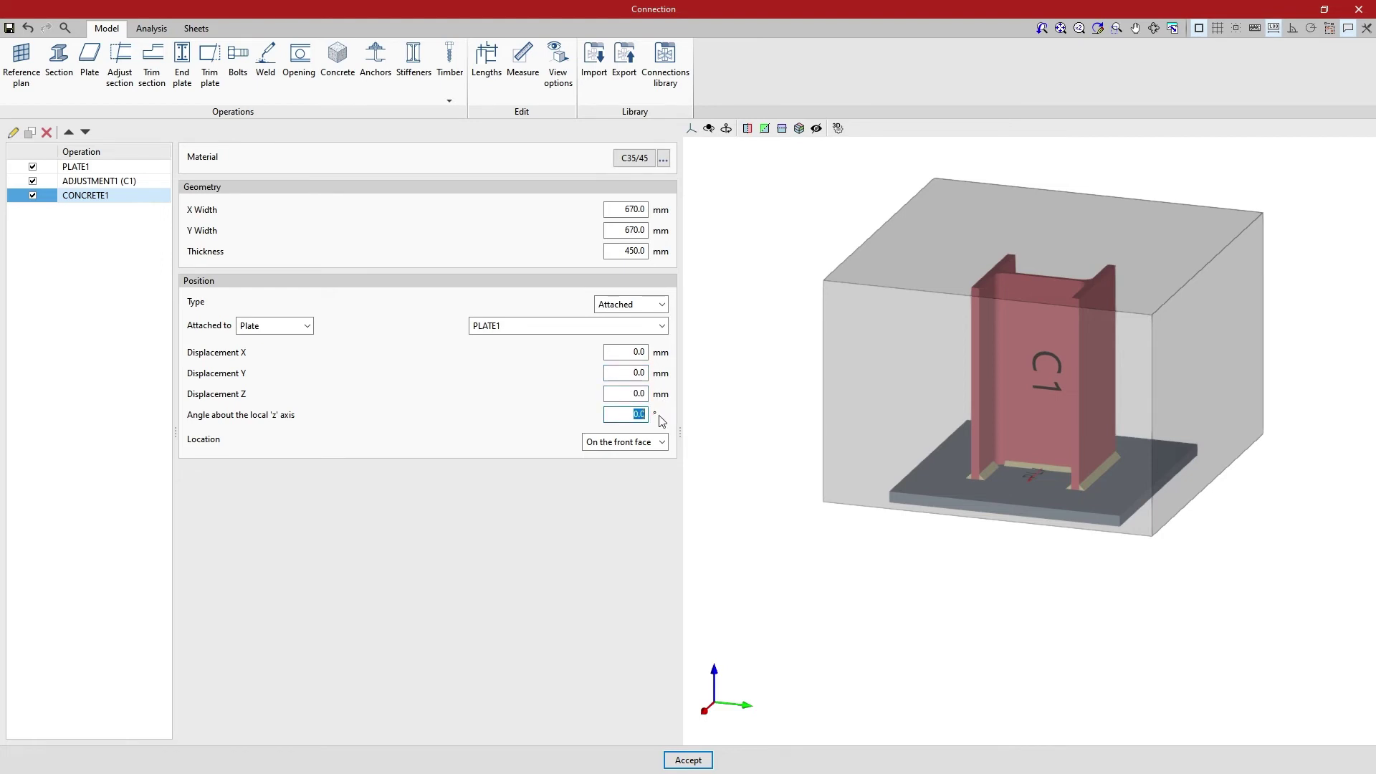
pyautogui.click(662, 442)
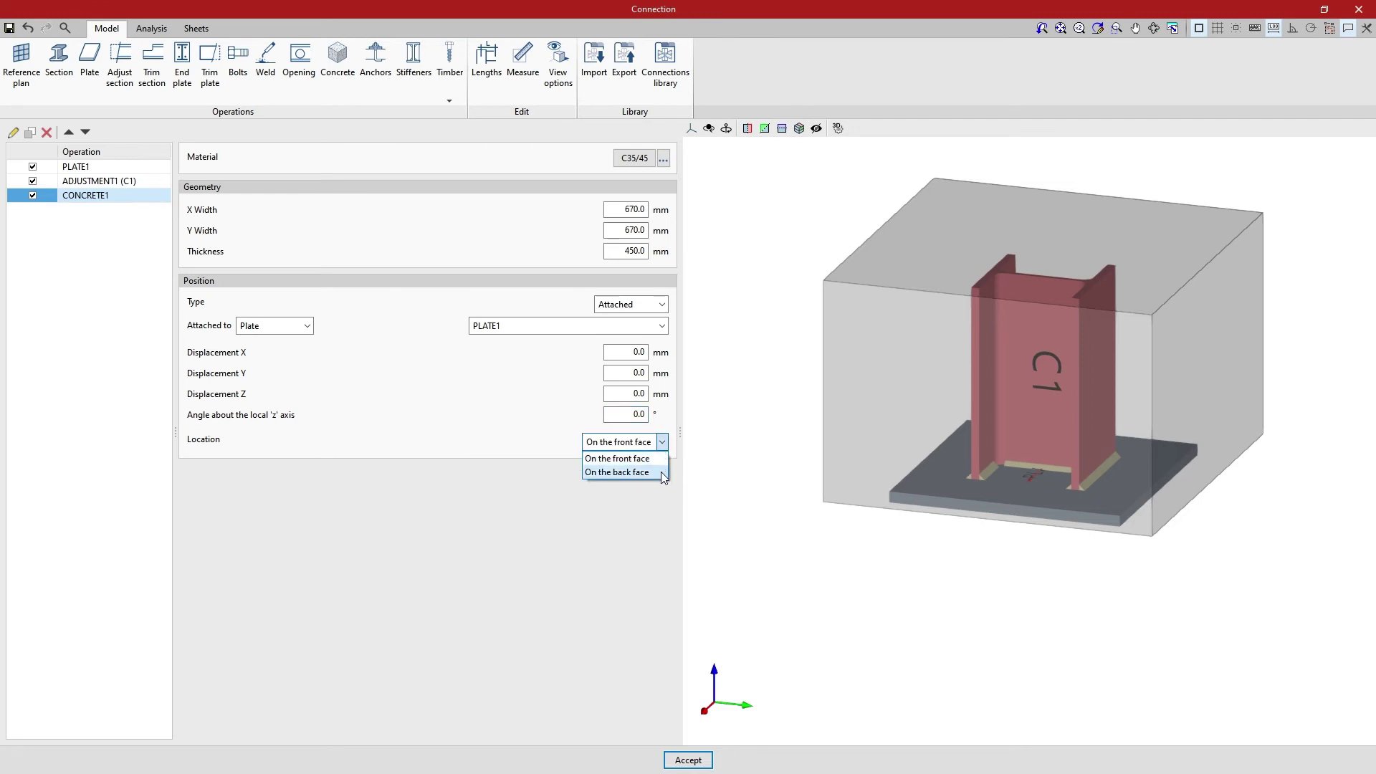
pyautogui.click(661, 473)
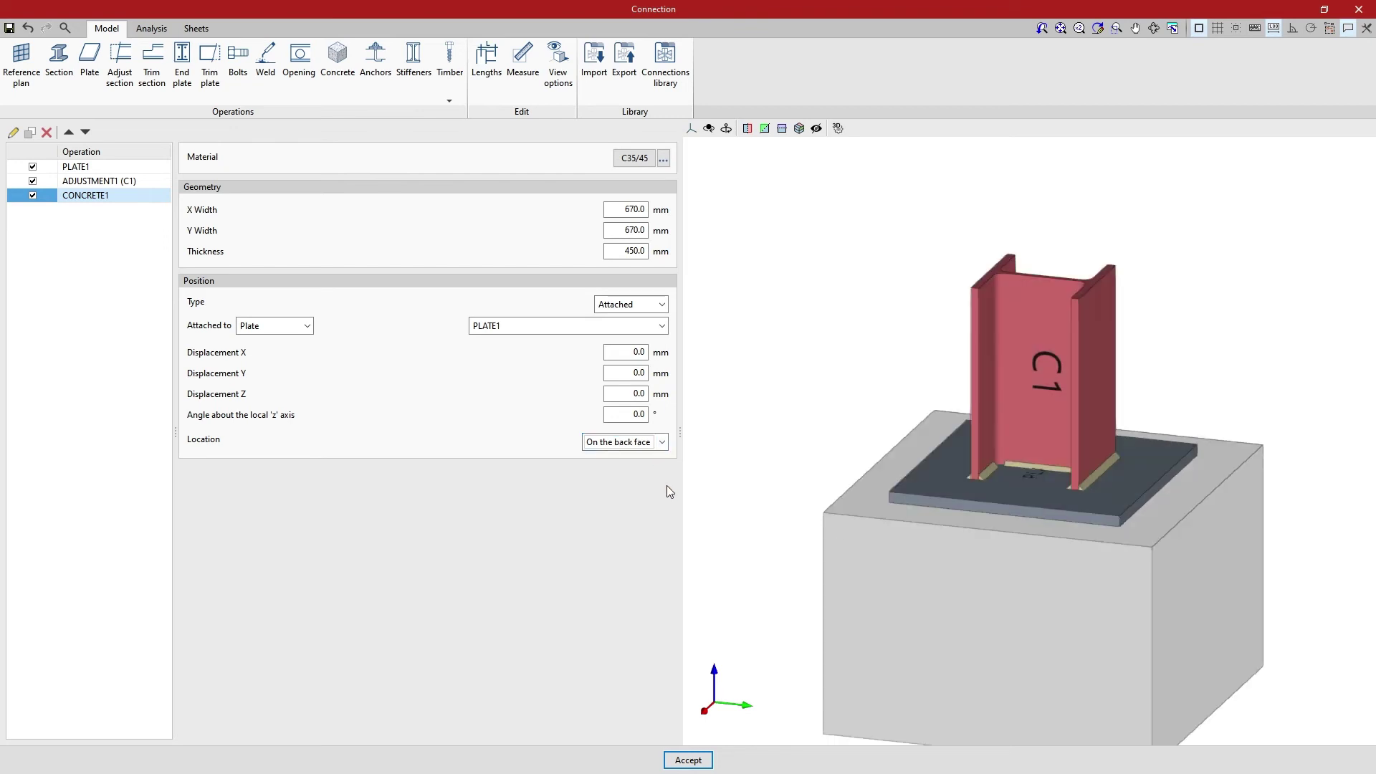
pyautogui.moveTo(738, 538)
pyautogui.mouseDown(button='middle')
pyautogui.moveTo(743, 478)
pyautogui.moveTo(934, 507)
pyautogui.moveTo(1081, 482)
pyautogui.mouseUp(button='middle')
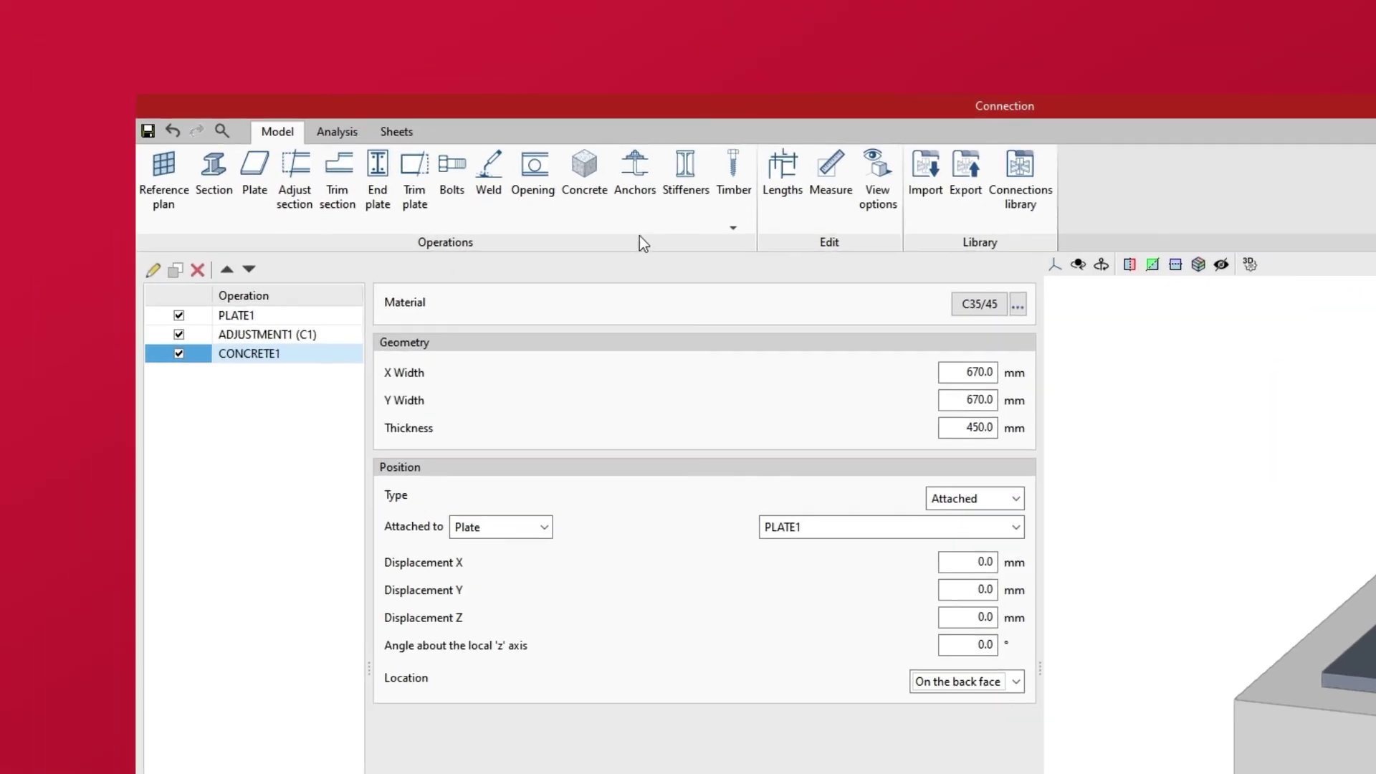
# - Add an anchorage on PLATE1 that uses the existing concrete block CONCRETE1
pyautogui.click(639, 212)
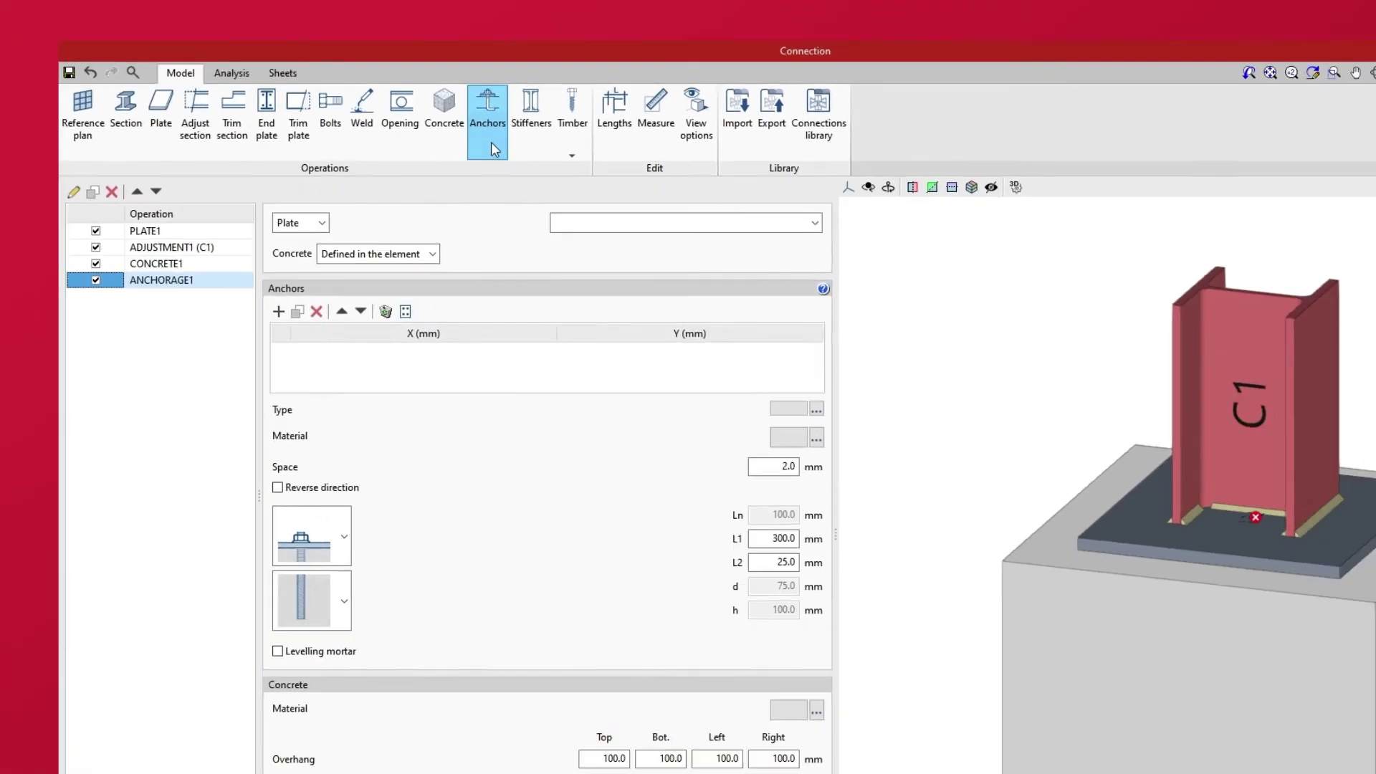
pyautogui.click(815, 222)
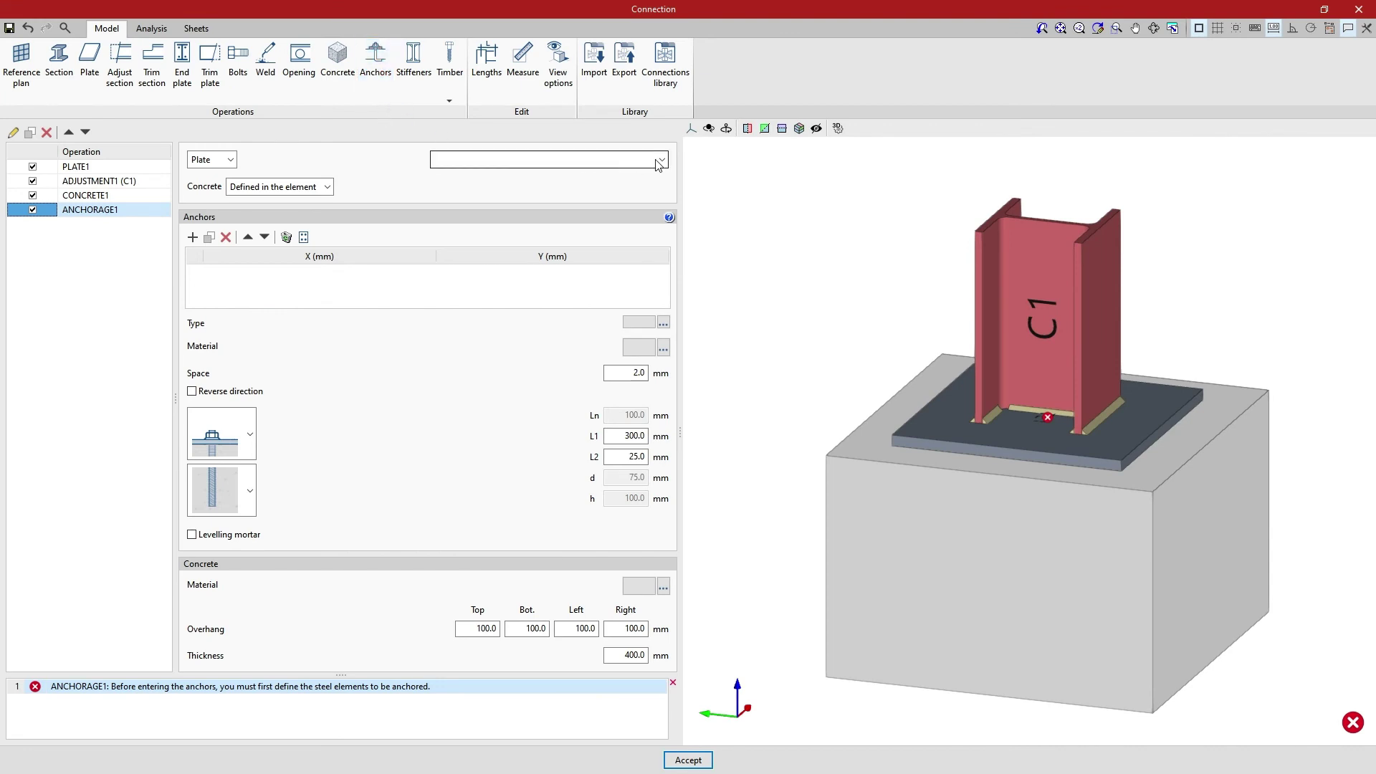
pyautogui.click(807, 245)
pyautogui.click(280, 186)
pyautogui.click(248, 218)
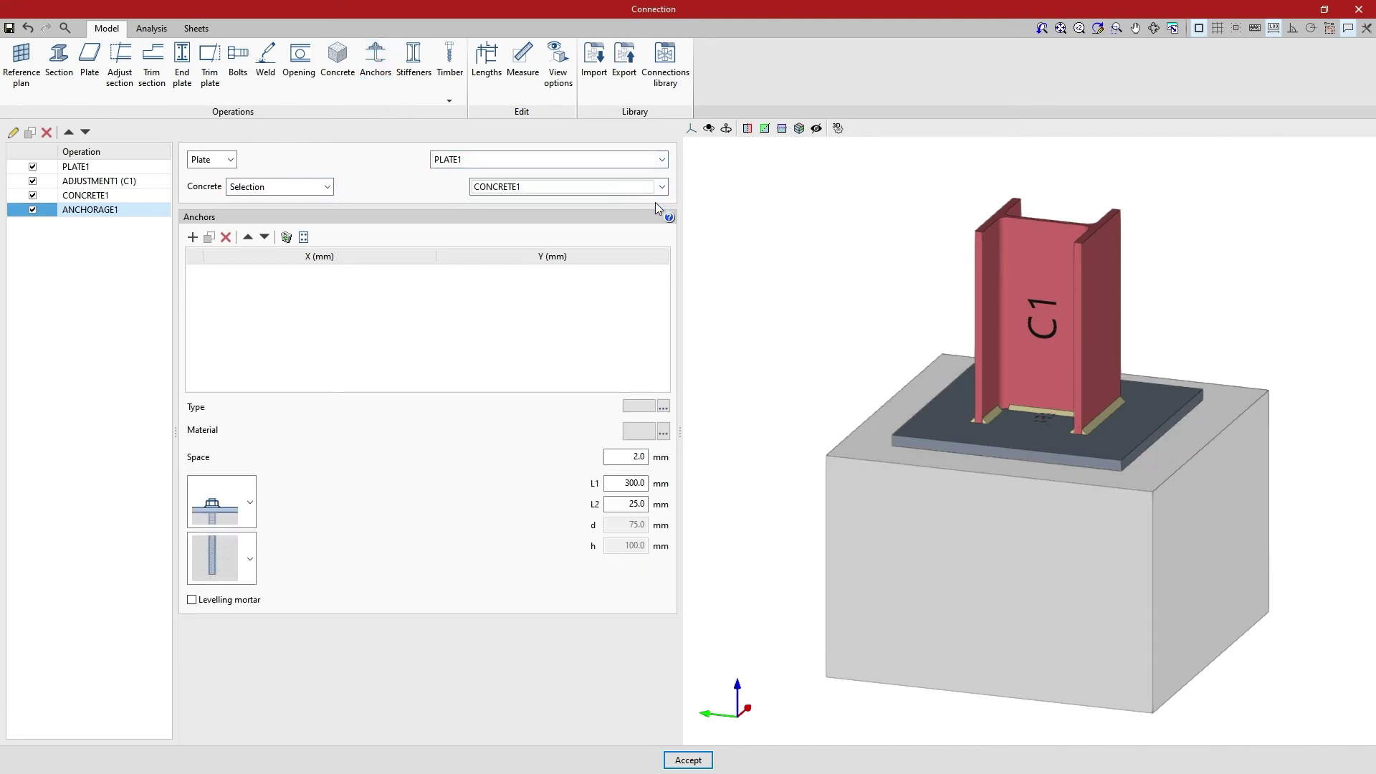
# - Add four anchors at X/Y positions (-150, -150), (150, -150), (-150, 150) and (150, 150) mm
pyautogui.click(192, 237)
pyautogui.click(192, 237)
pyautogui.click(192, 237)
pyautogui.click(192, 237)
pyautogui.click(336, 271)
pyautogui.write('-150')
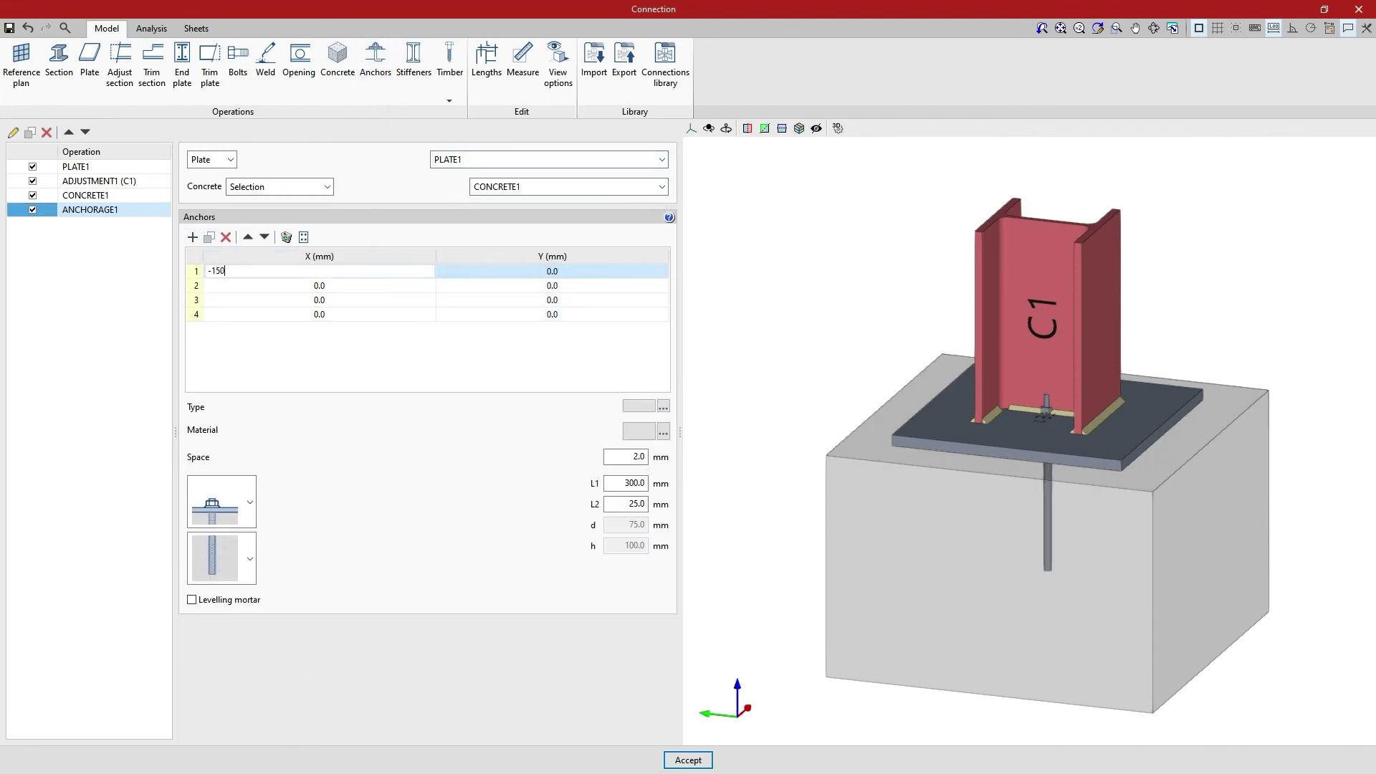
pyautogui.press('Tab')
pyautogui.write('-150')
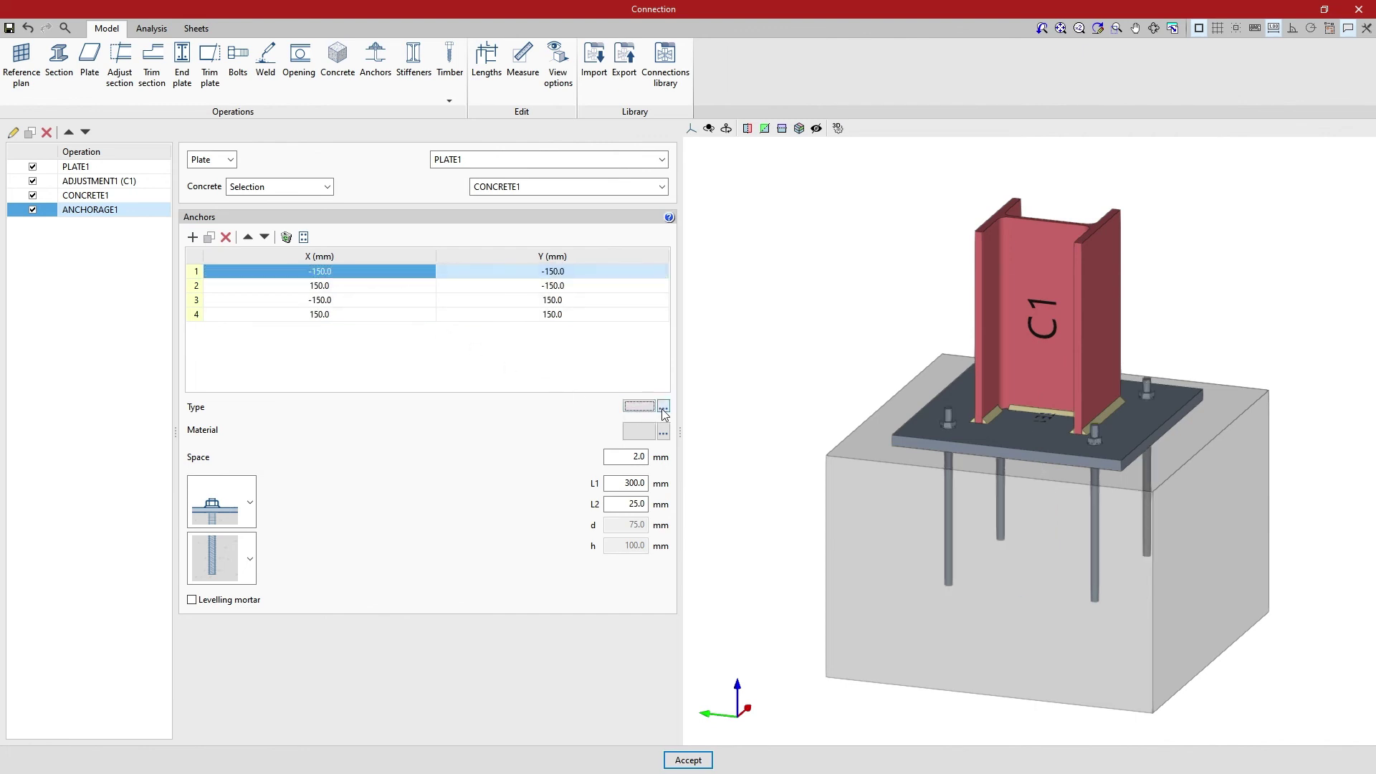
# - Set the anchor type to series DIN 976 with diameter 18 and the anchor material to 10.9
pyautogui.click(664, 406)
pyautogui.click(747, 401)
pyautogui.click(720, 438)
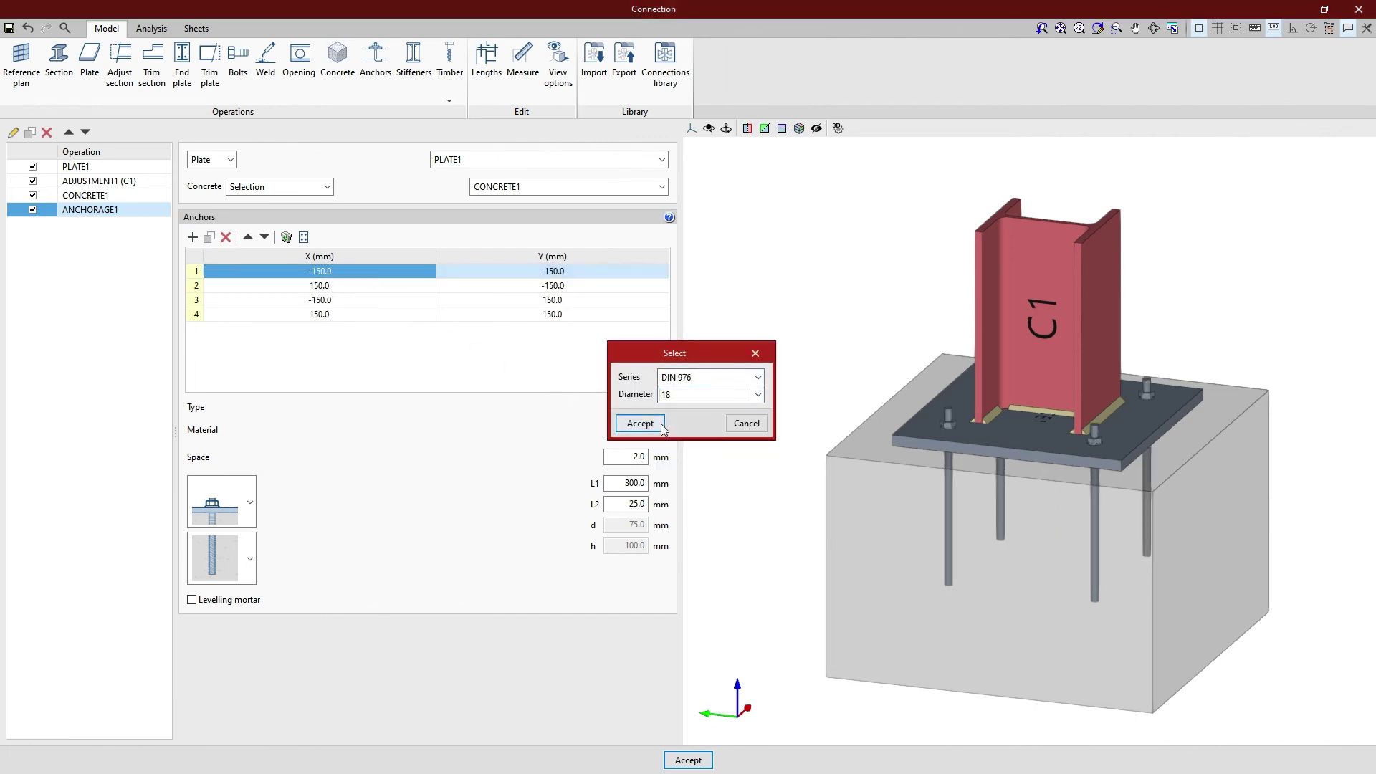
pyautogui.click(640, 422)
pyautogui.click(664, 430)
pyautogui.click(758, 380)
pyautogui.click(716, 415)
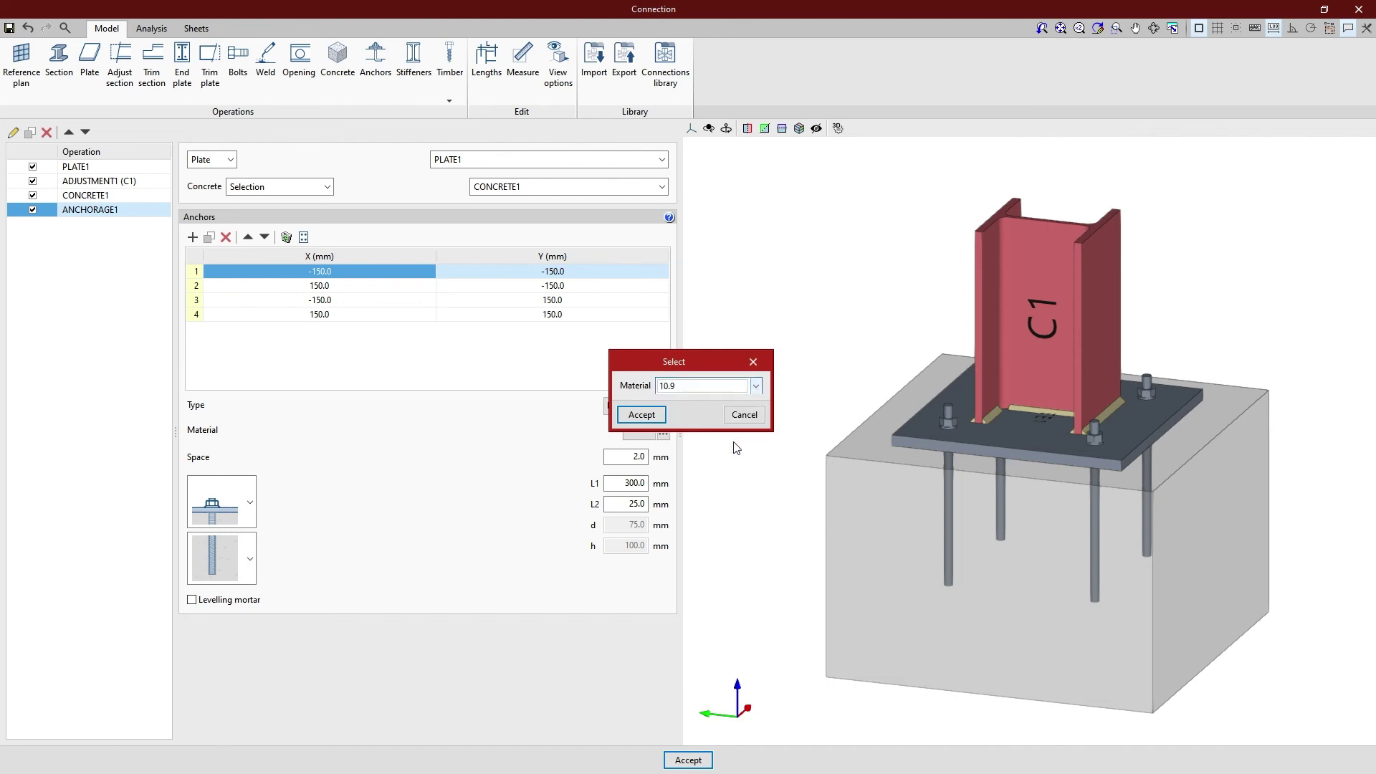
pyautogui.click(642, 409)
# - Set the anchor length L1 to 400 mm and choose the hooked end shape for the anchors
pyautogui.doubleClick(625, 483)
pyautogui.write('400')
pyautogui.press('Tab')
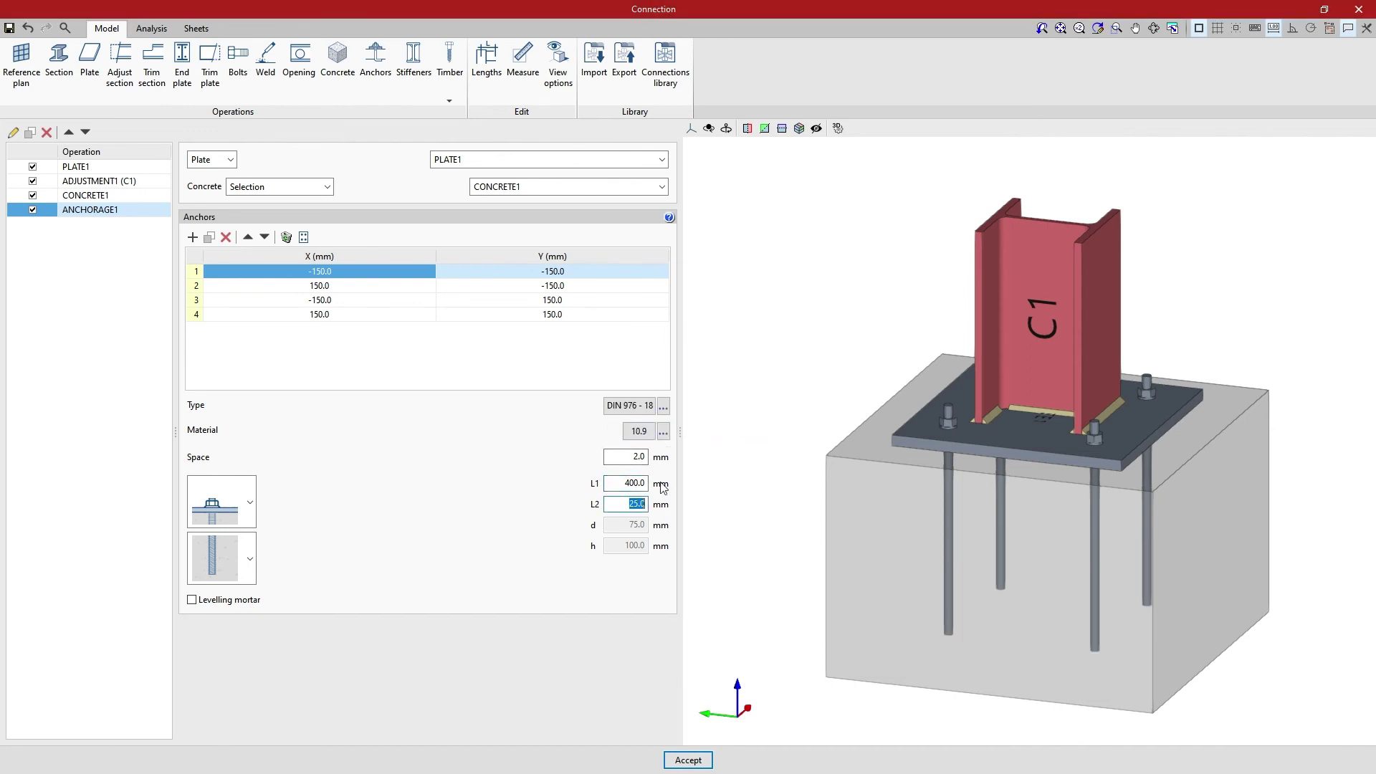
pyautogui.click(251, 558)
pyautogui.click(245, 489)
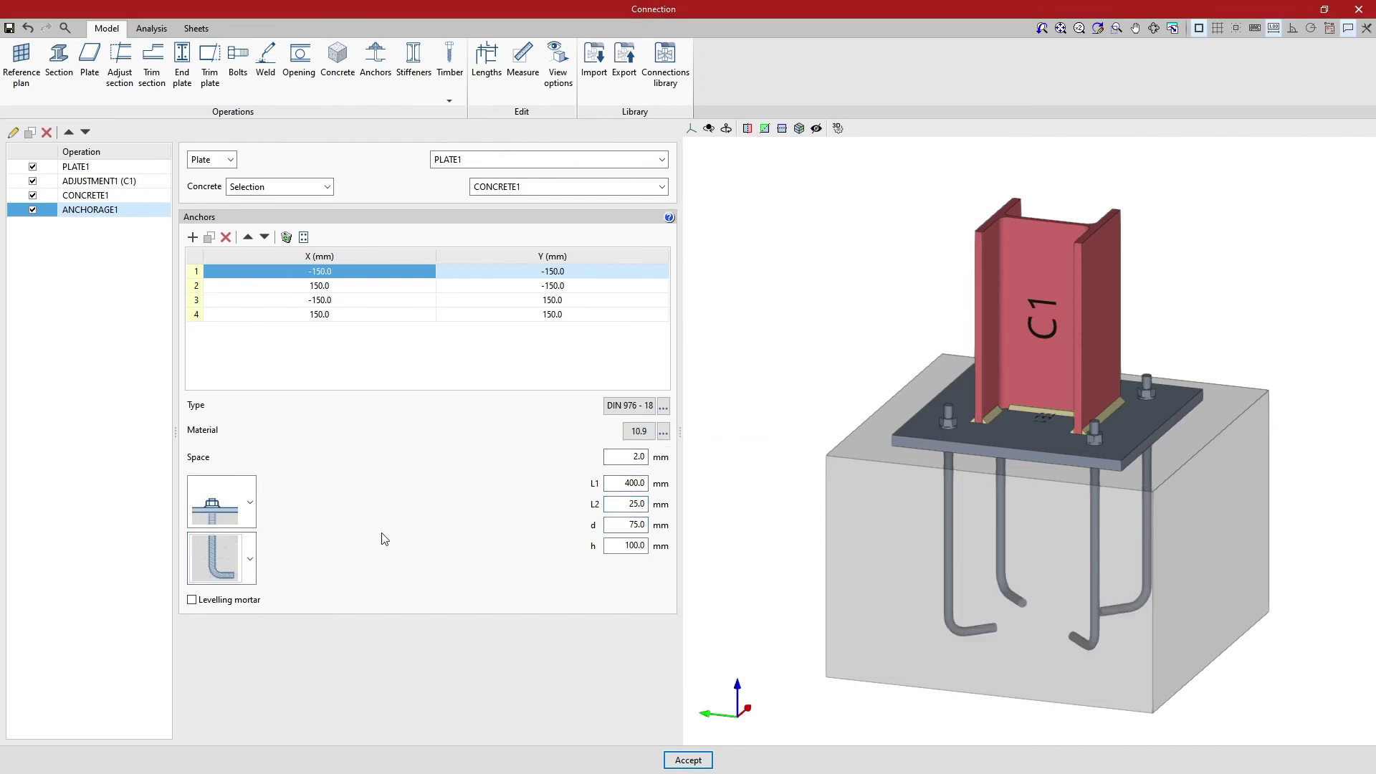
pyautogui.moveTo(719, 590)
pyautogui.mouseDown(button='middle')
pyautogui.moveTo(743, 571)
pyautogui.moveTo(857, 556)
pyautogui.moveTo(1170, 531)
pyautogui.moveTo(1354, 593)
pyautogui.moveTo(1358, 638)
pyautogui.mouseUp(button='middle')
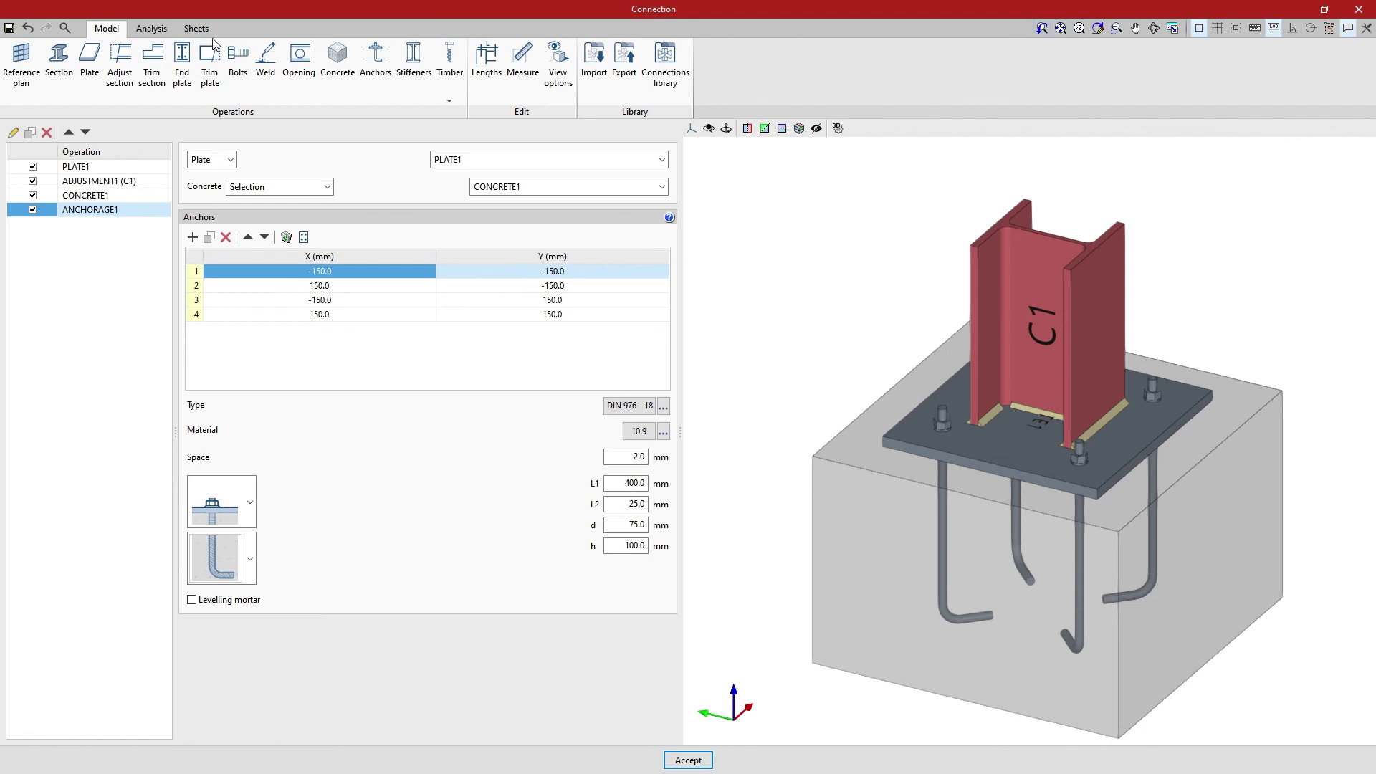
# - Run the Stress / Deformed shape analysis of the column base connection
pyautogui.click(160, 35)
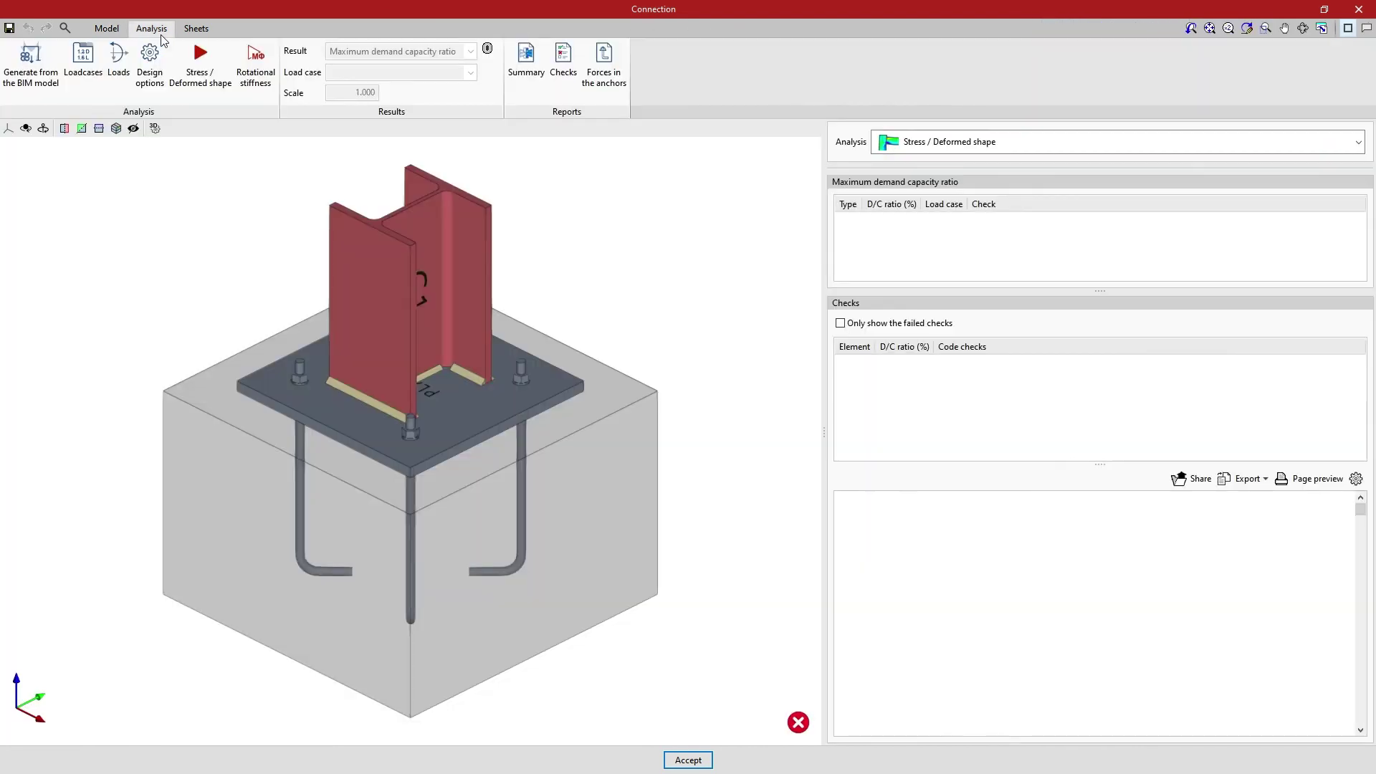
pyautogui.click(201, 94)
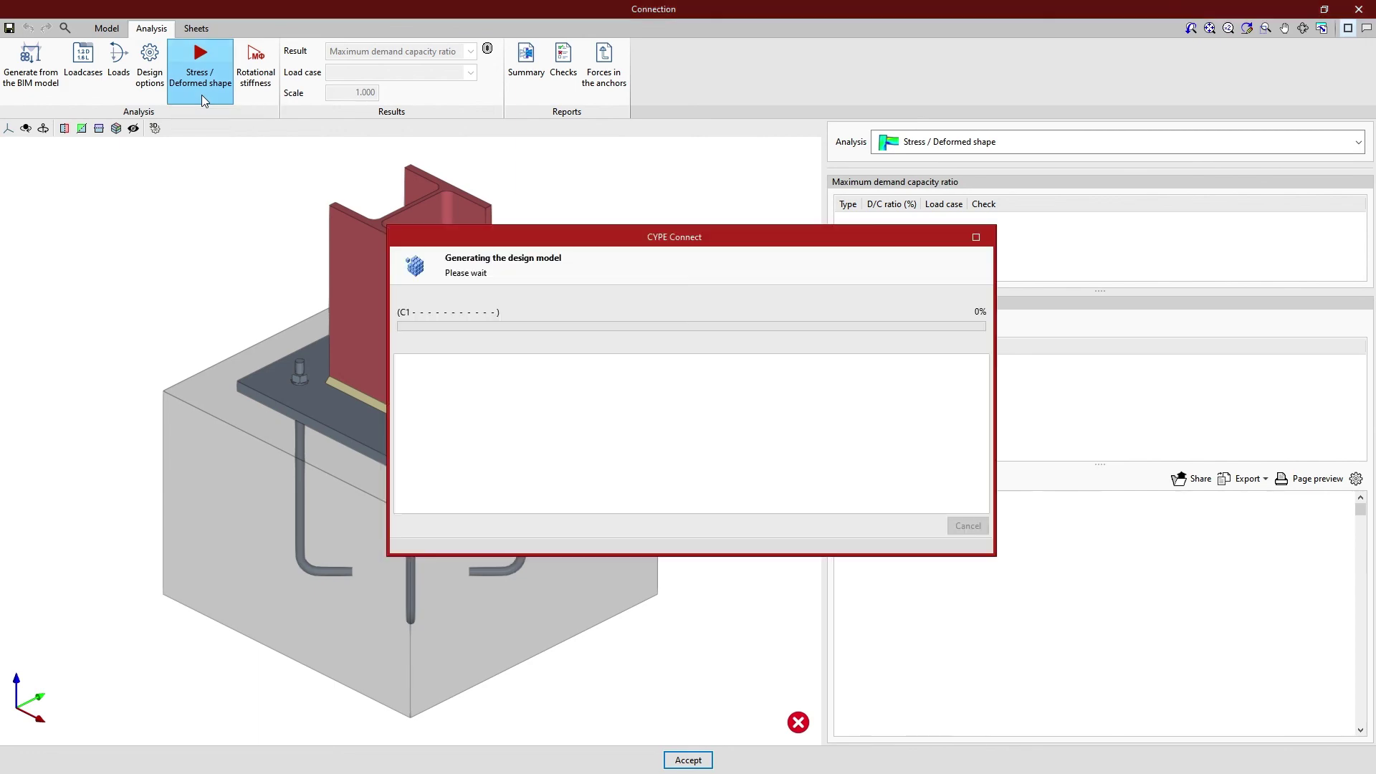